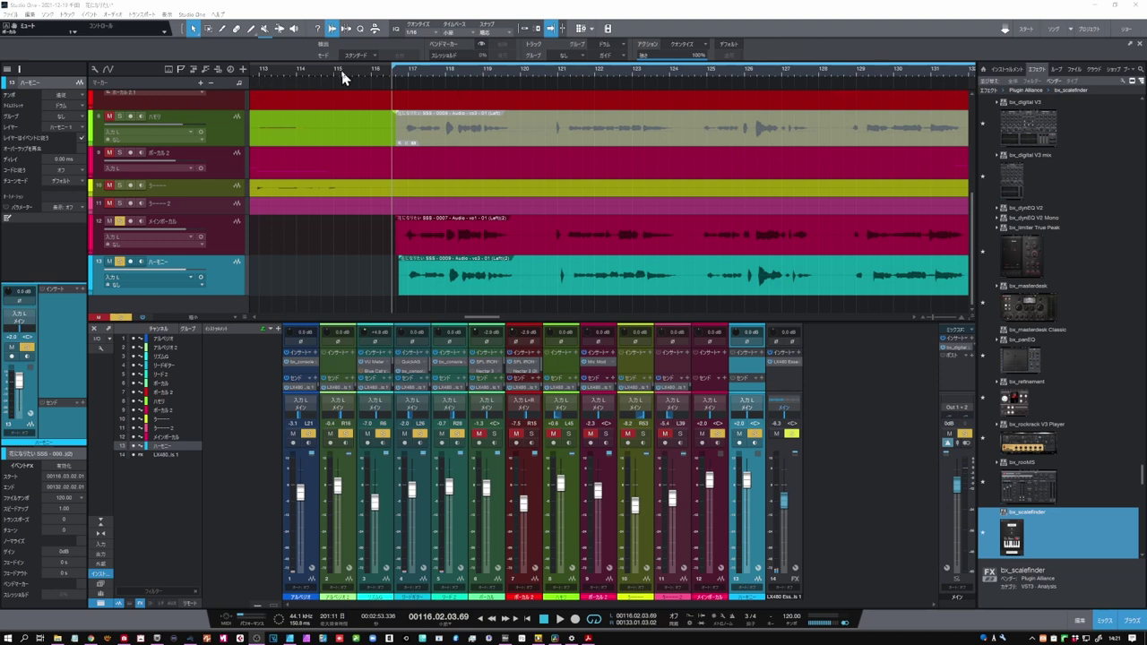
Step: Play back the song from about bar 116 to hear the main vocal and harmony recordings
{"action": "left_click", "coordinate": [377, 77]}
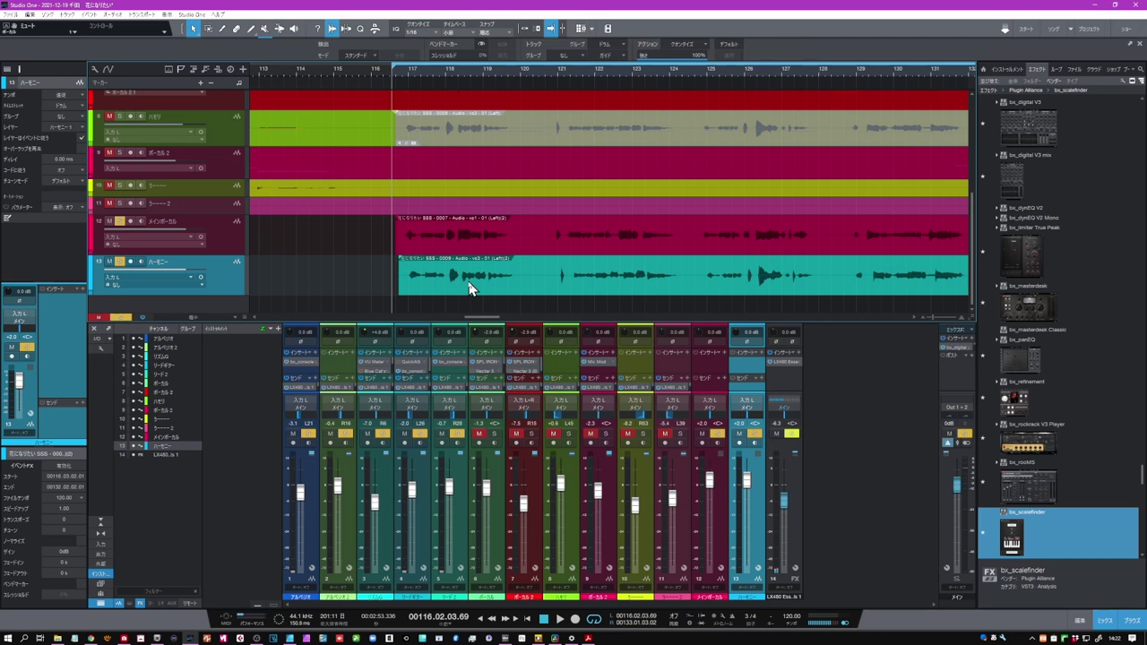
{"action": "left_click", "coordinate": [560, 620]}
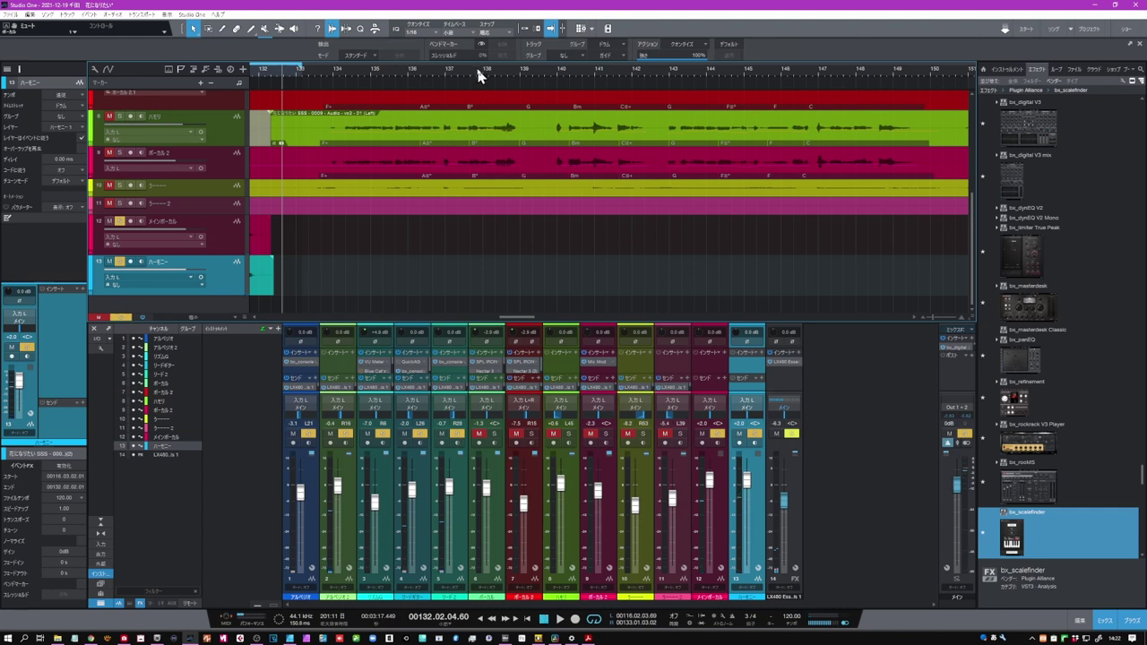
Step: Select the メインボーカル and ハーモニー events together, apply Revoice Pro editing to them, and start Revoice Pro
{"action": "scroll", "coordinate": [425, 256], "scroll_direction": "left", "scroll_amount": 5}
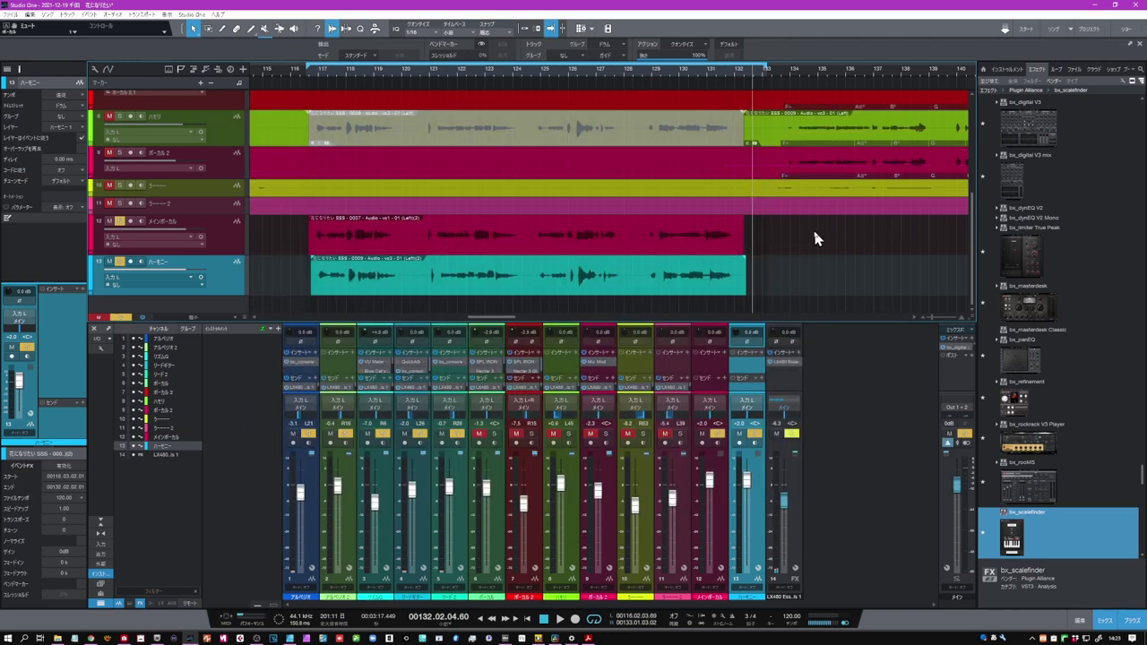
{"action": "left_click_drag", "start_coordinate": [813, 227], "coordinate": [290, 277]}
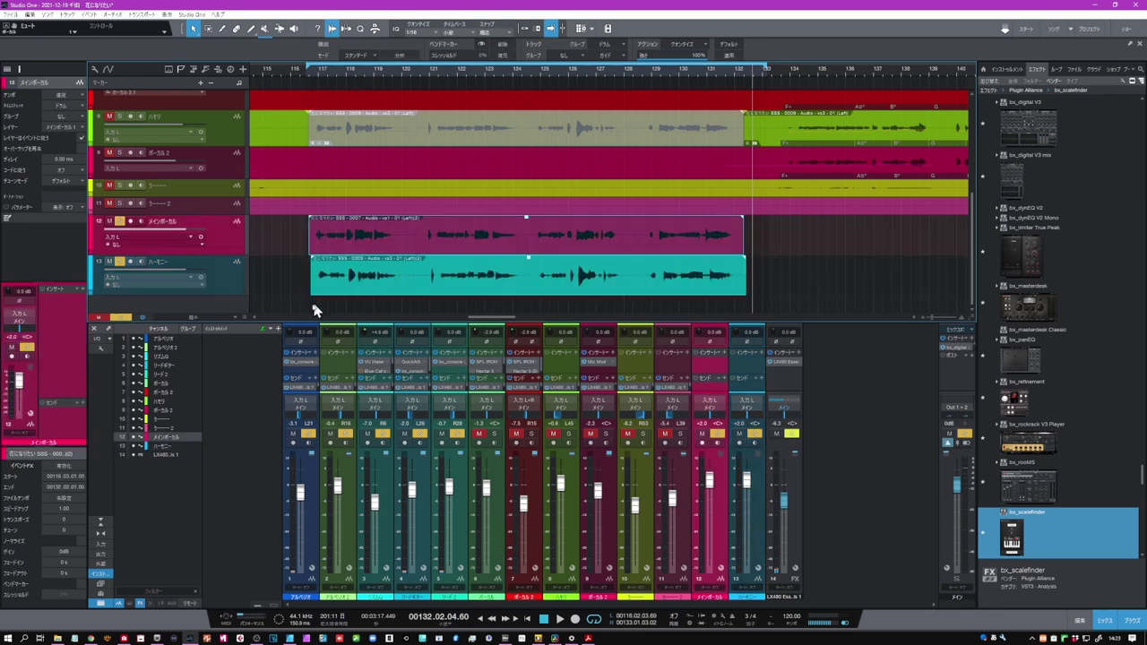
{"action": "left_click", "coordinate": [115, 15]}
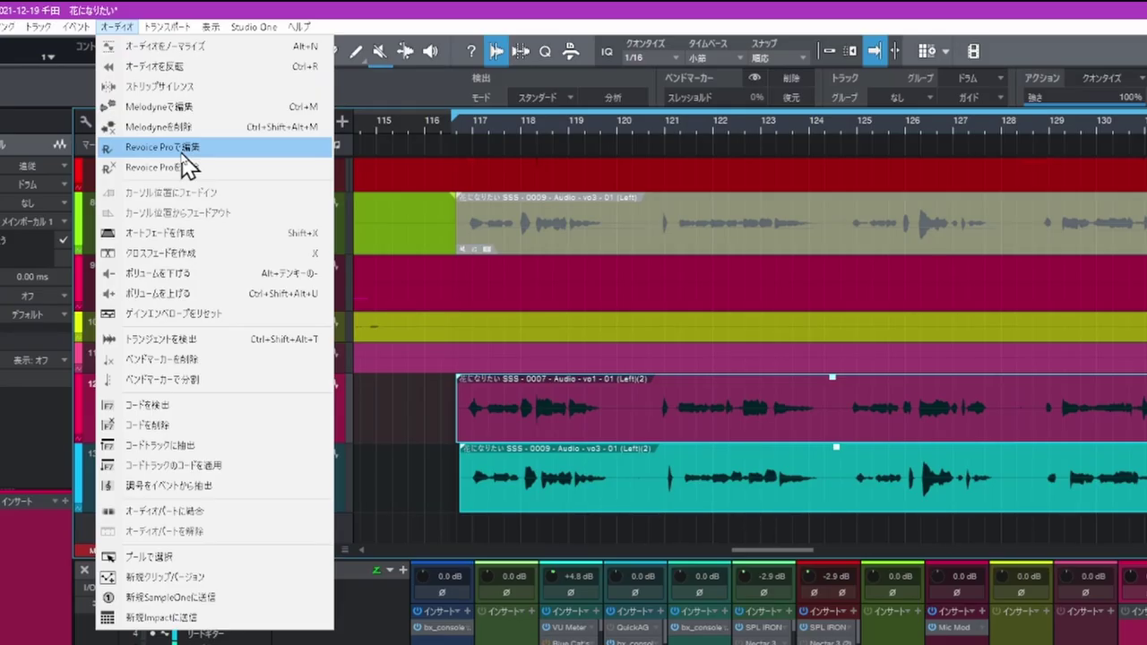
{"action": "left_click", "coordinate": [182, 151]}
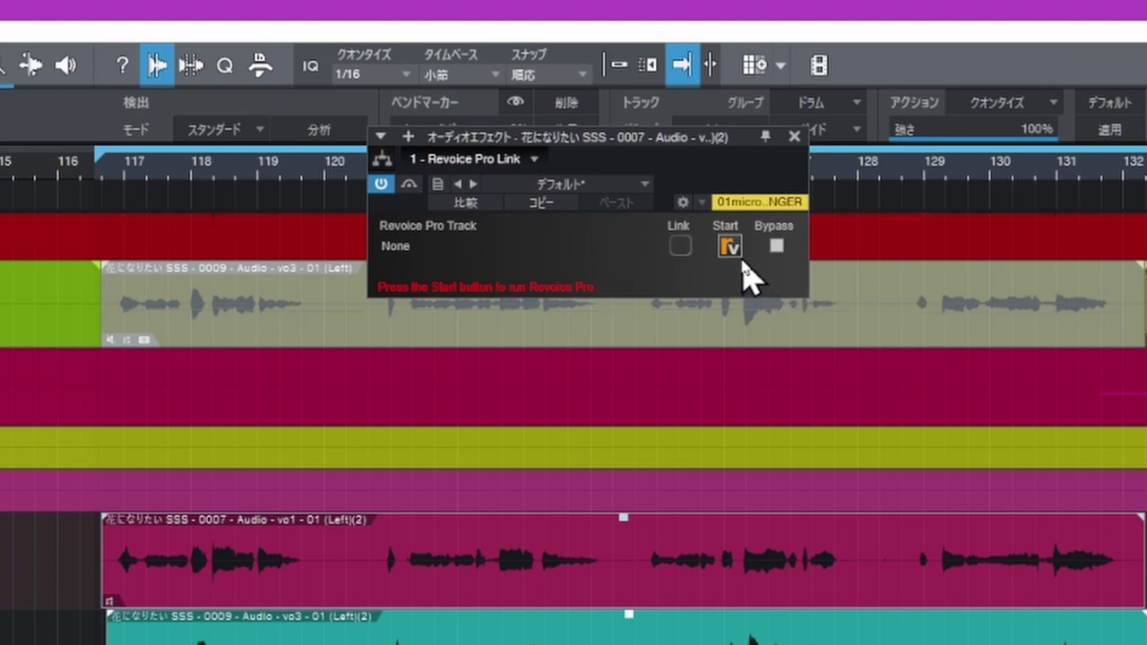
{"action": "left_click", "coordinate": [729, 245]}
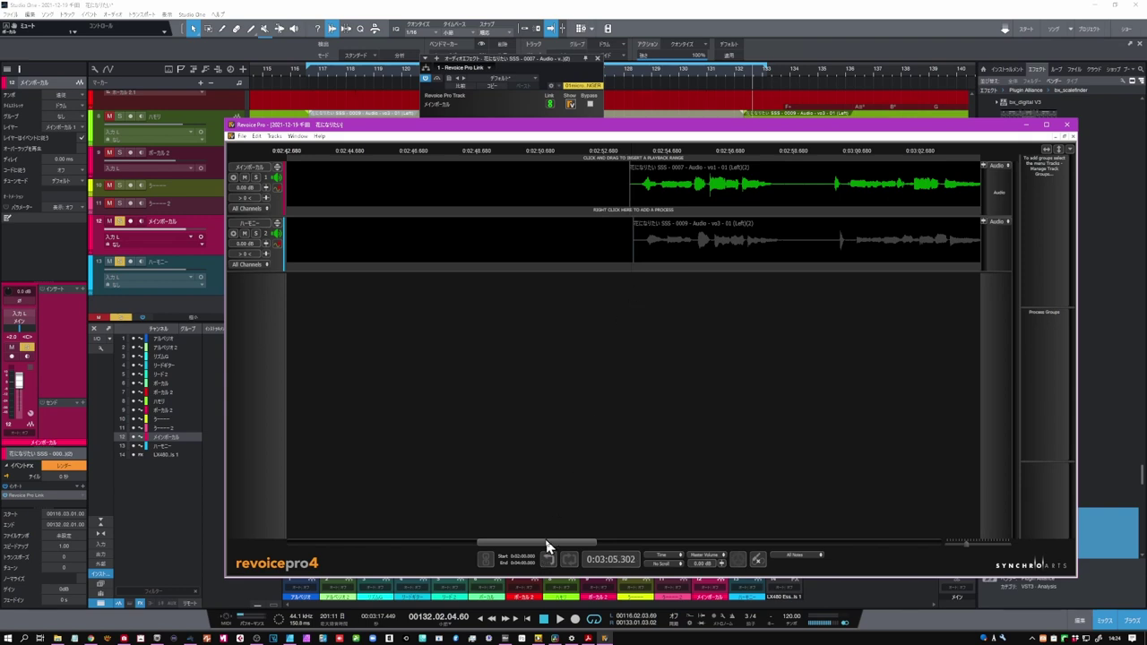
Step: Create a Warp process on the メインボーカル audio with the Default factory preset and automatic output, and close the process dialog
{"action": "left_click_drag", "start_coordinate": [549, 545], "coordinate": [592, 539]}
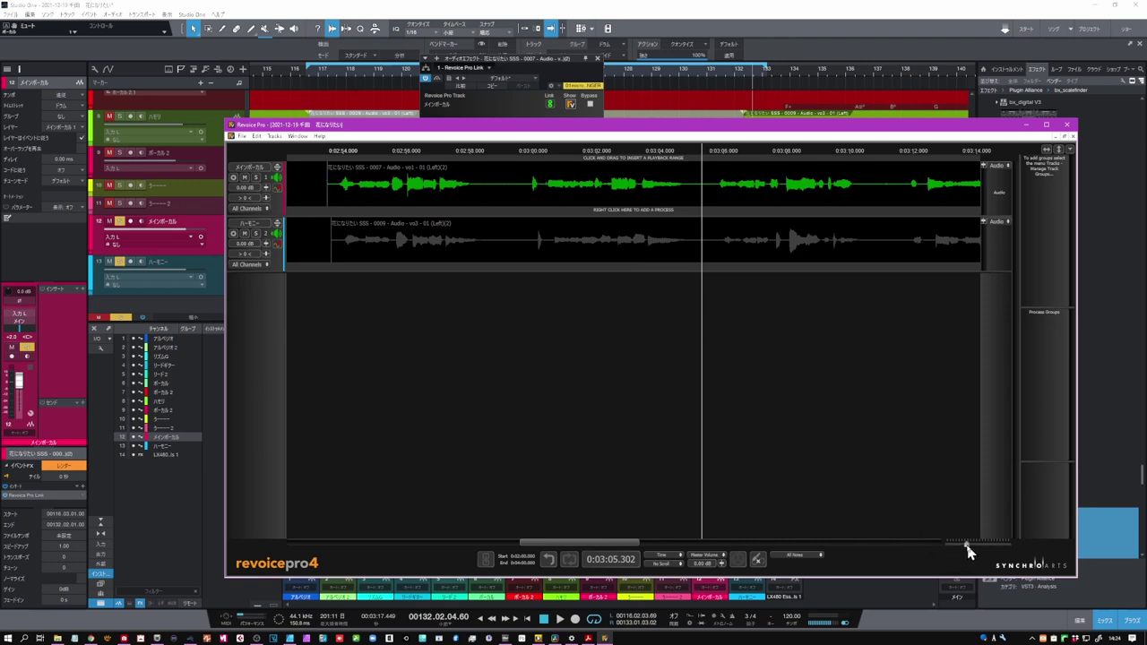
{"action": "left_click_drag", "start_coordinate": [968, 548], "coordinate": [955, 549]}
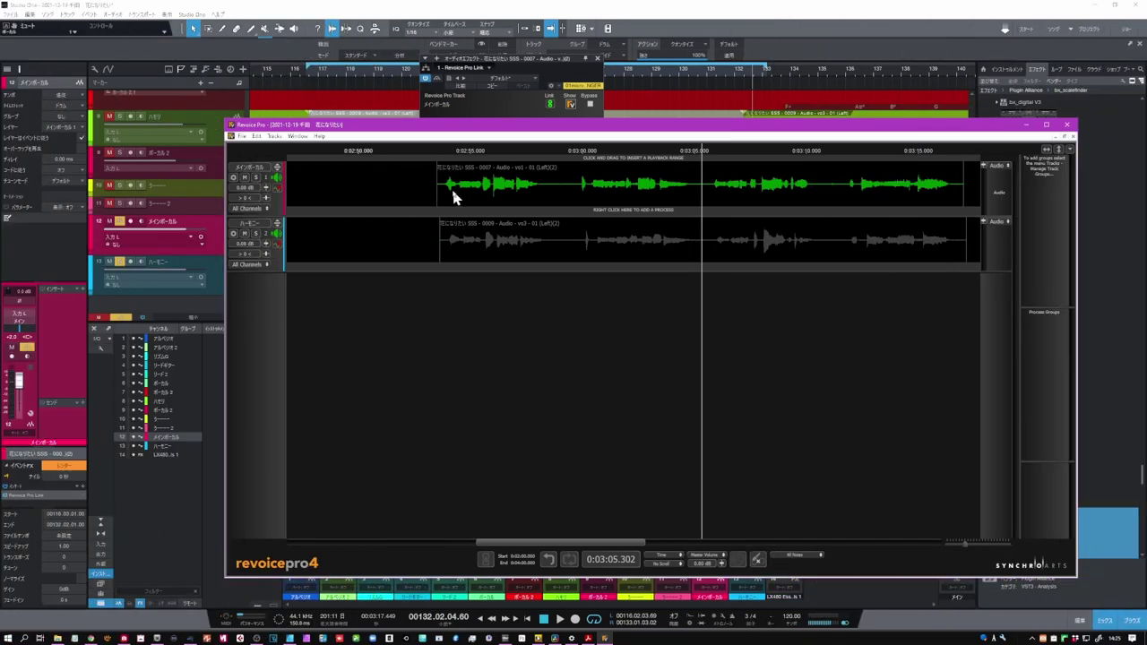
{"action": "right_click", "coordinate": [453, 197]}
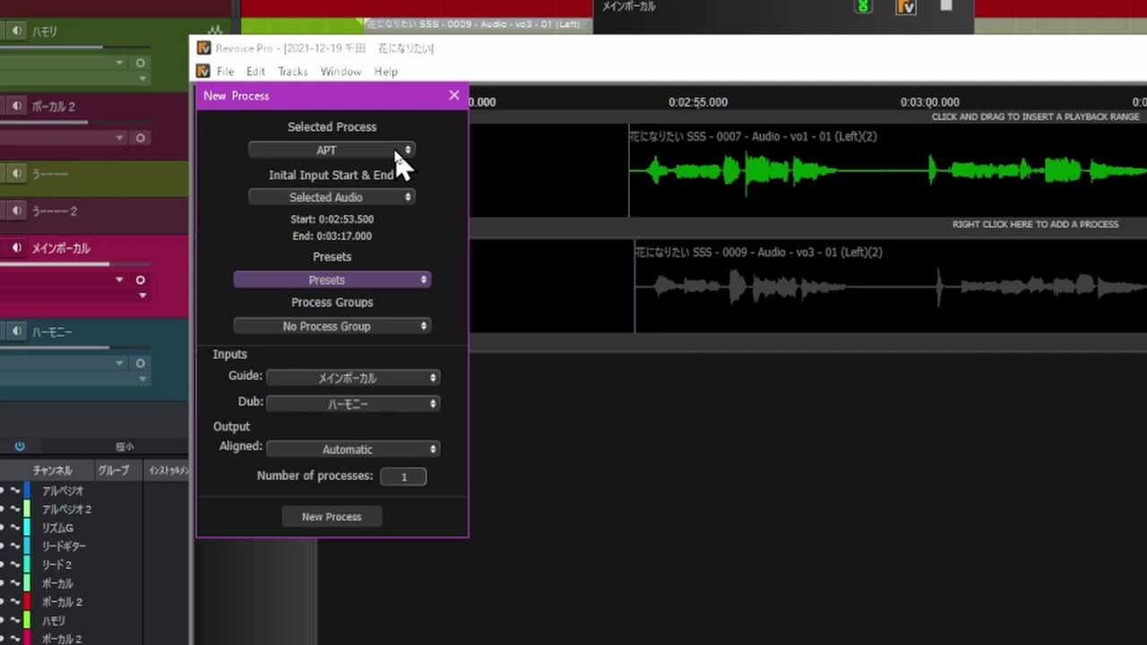
{"action": "left_click", "coordinate": [324, 175]}
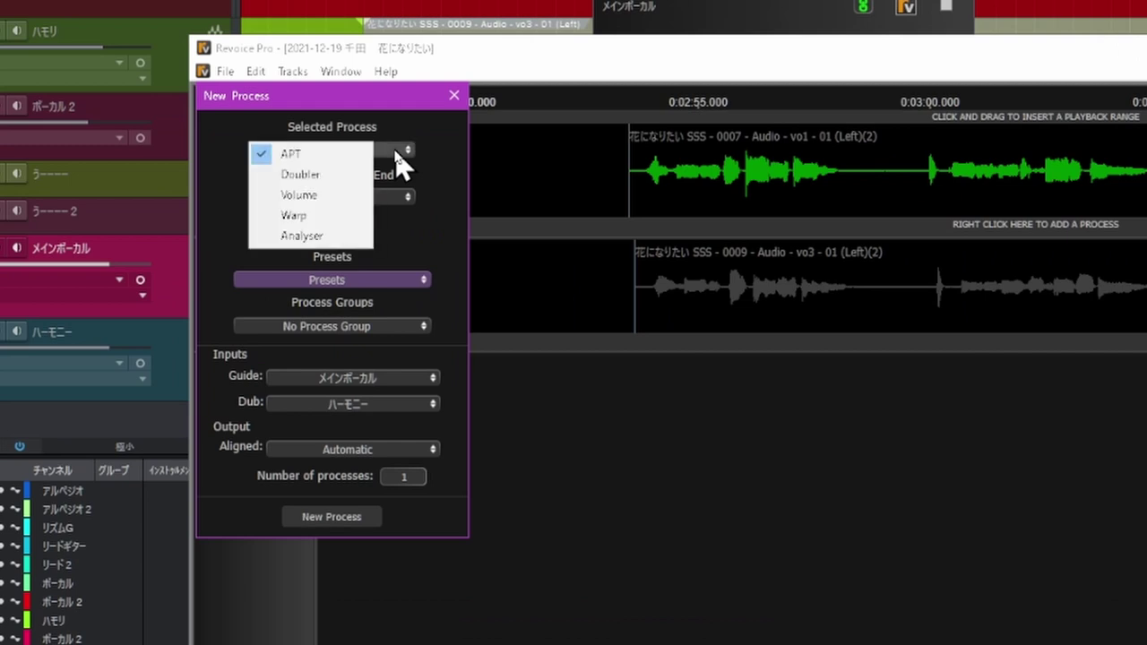
{"action": "left_click", "coordinate": [336, 216]}
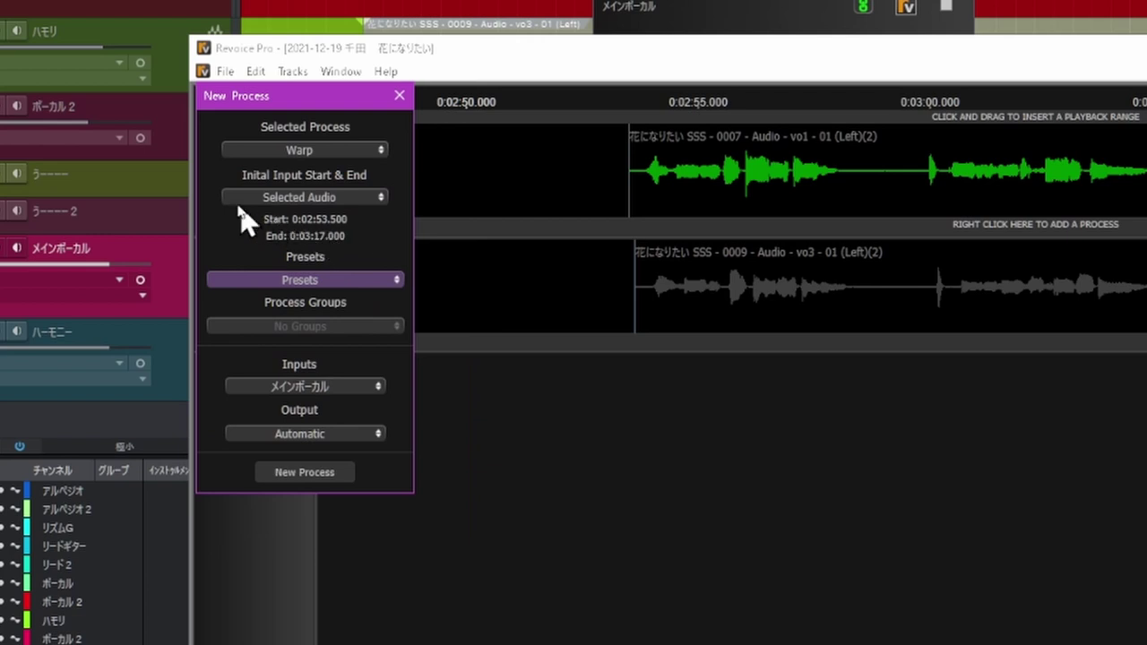
{"action": "left_click", "coordinate": [376, 280]}
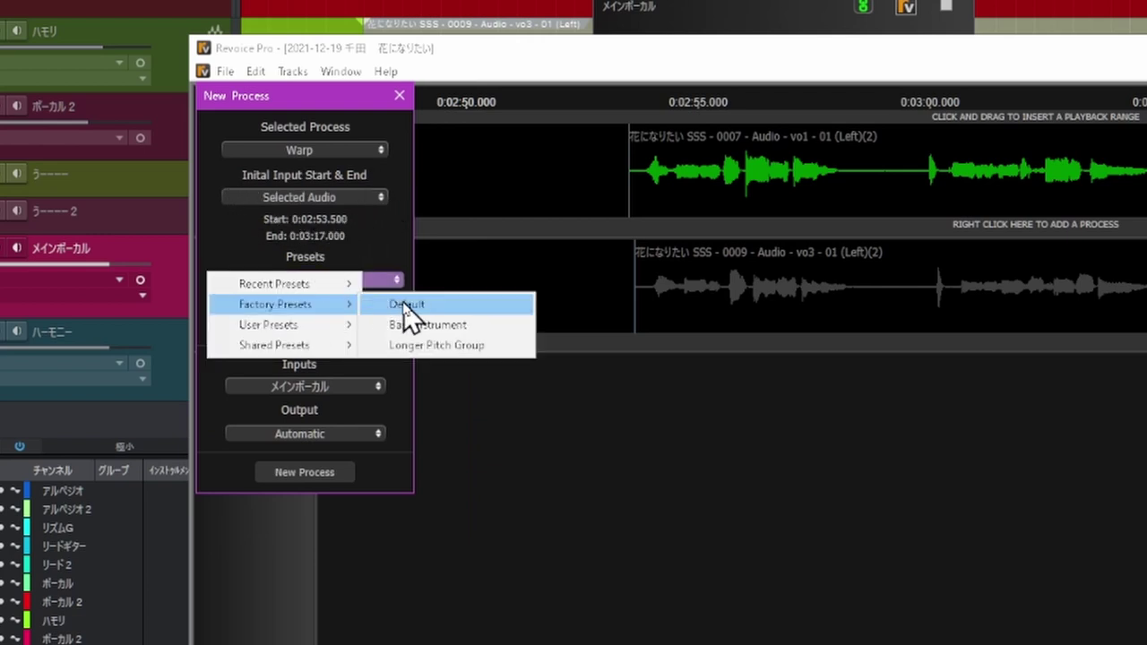
{"action": "left_click", "coordinate": [406, 313]}
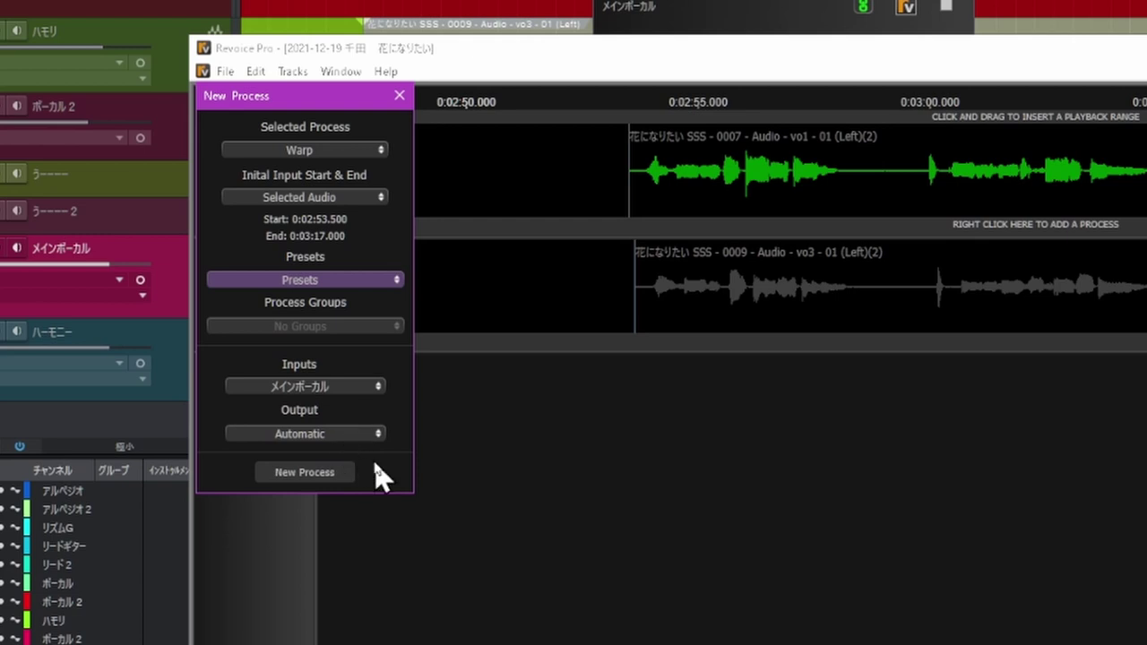
{"action": "left_click", "coordinate": [313, 474]}
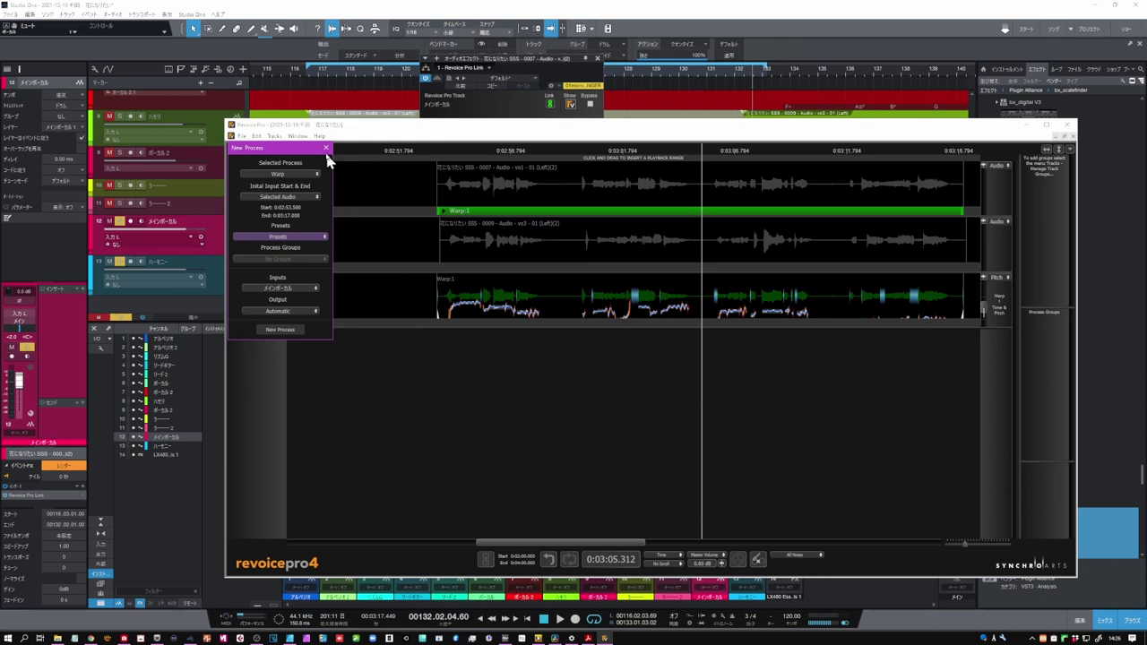
{"action": "left_click", "coordinate": [326, 148]}
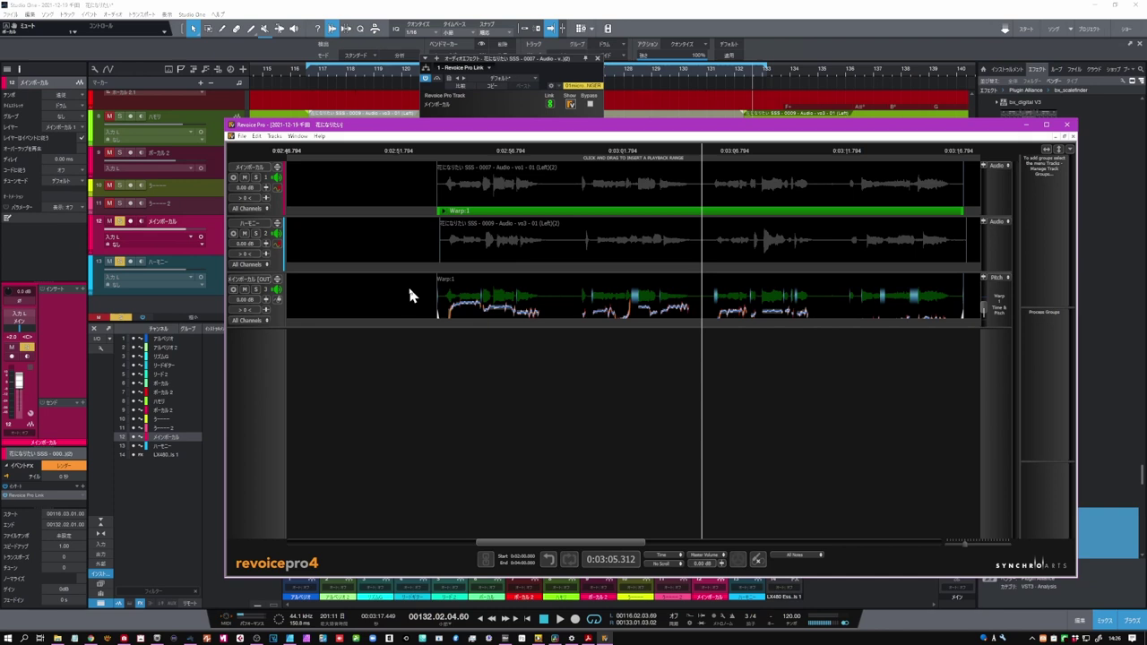
Step: Mute the source メインボーカル and ハーモニー tracks and enlarge the main vocal's Warp output track to show its pitch curve
{"action": "double_click", "coordinate": [410, 296]}
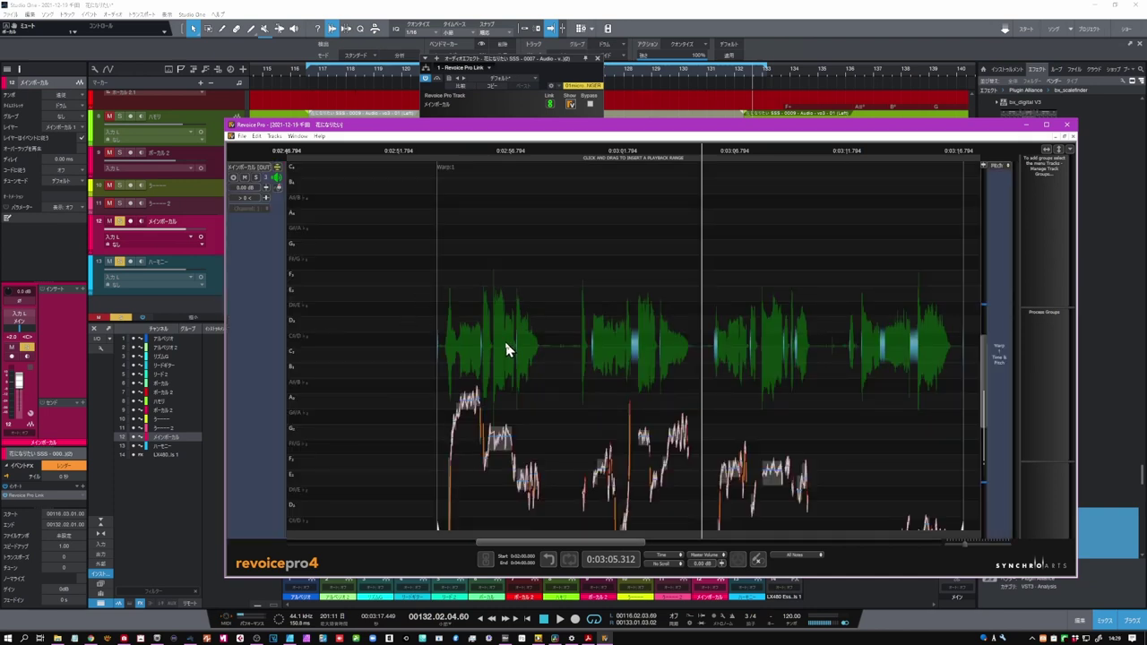
{"action": "left_click_drag", "start_coordinate": [983, 363], "coordinate": [985, 410]}
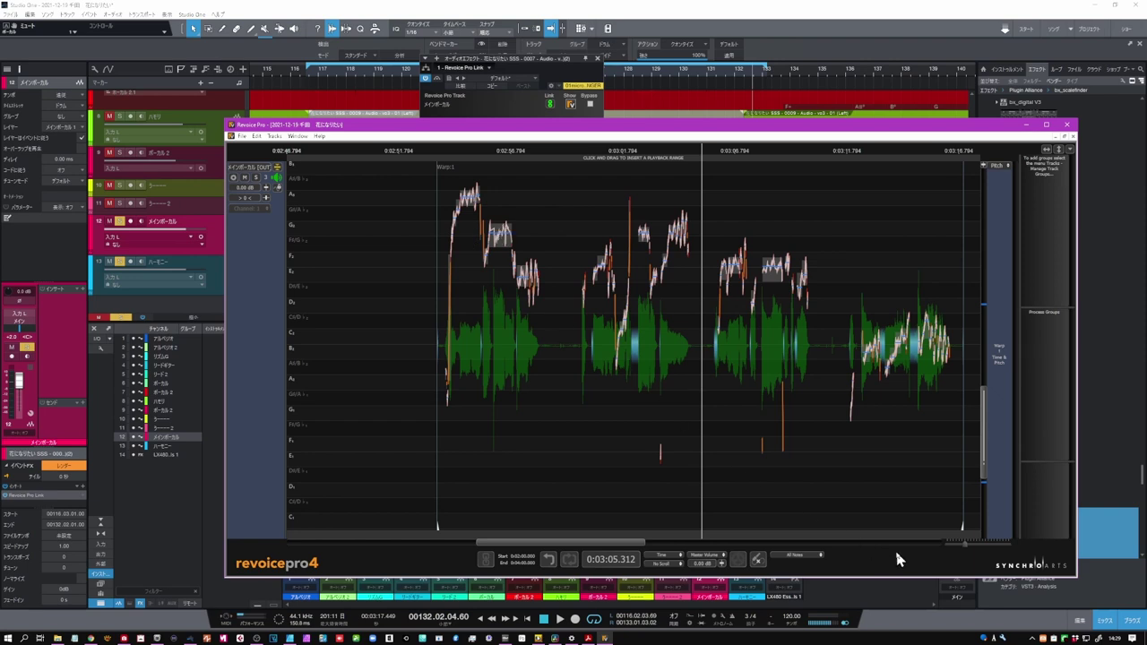
{"action": "scroll", "coordinate": [963, 548], "scroll_direction": "down", "scroll_amount": 2}
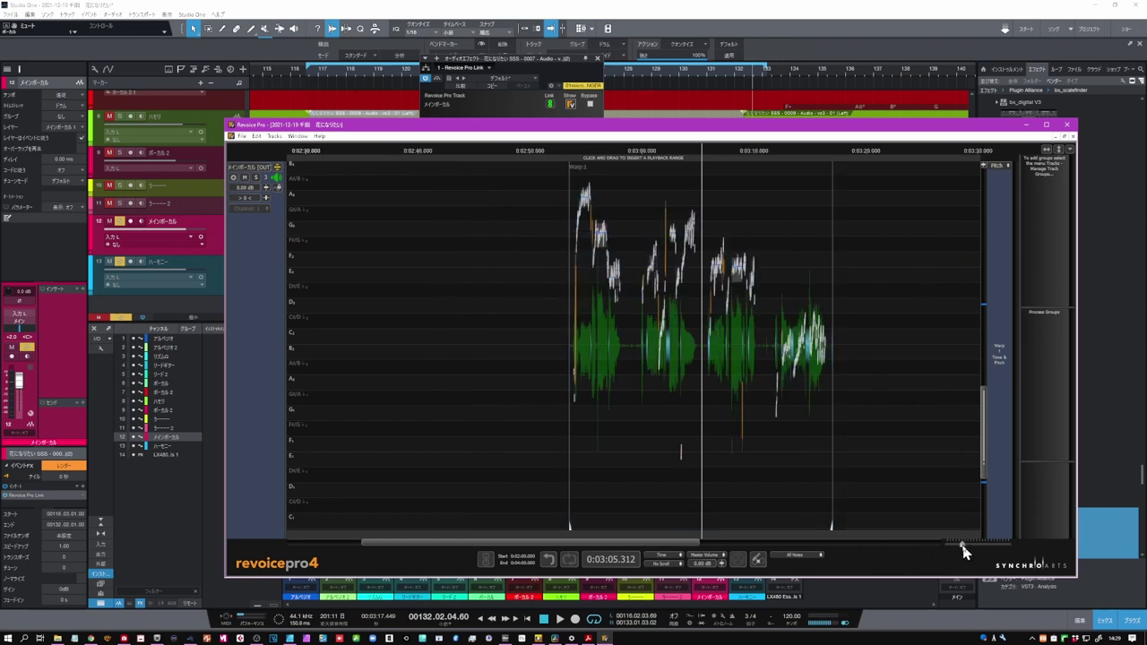
{"action": "scroll", "coordinate": [968, 548], "scroll_direction": "up", "scroll_amount": 5}
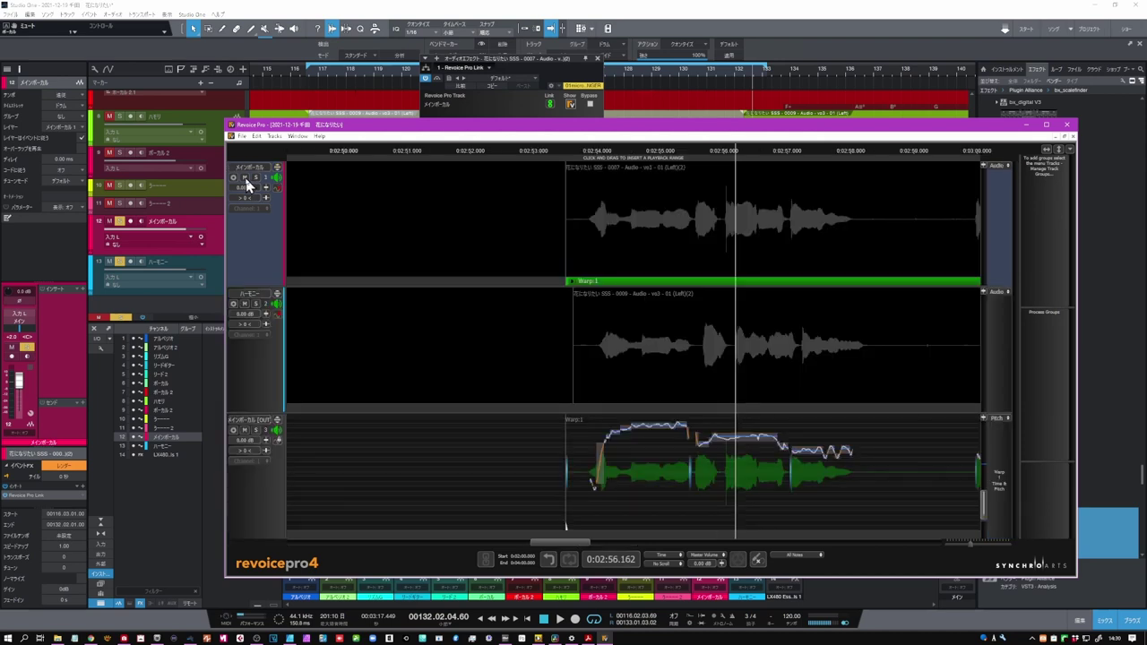
{"action": "left_click", "coordinate": [245, 304]}
{"action": "double_click", "coordinate": [280, 493]}
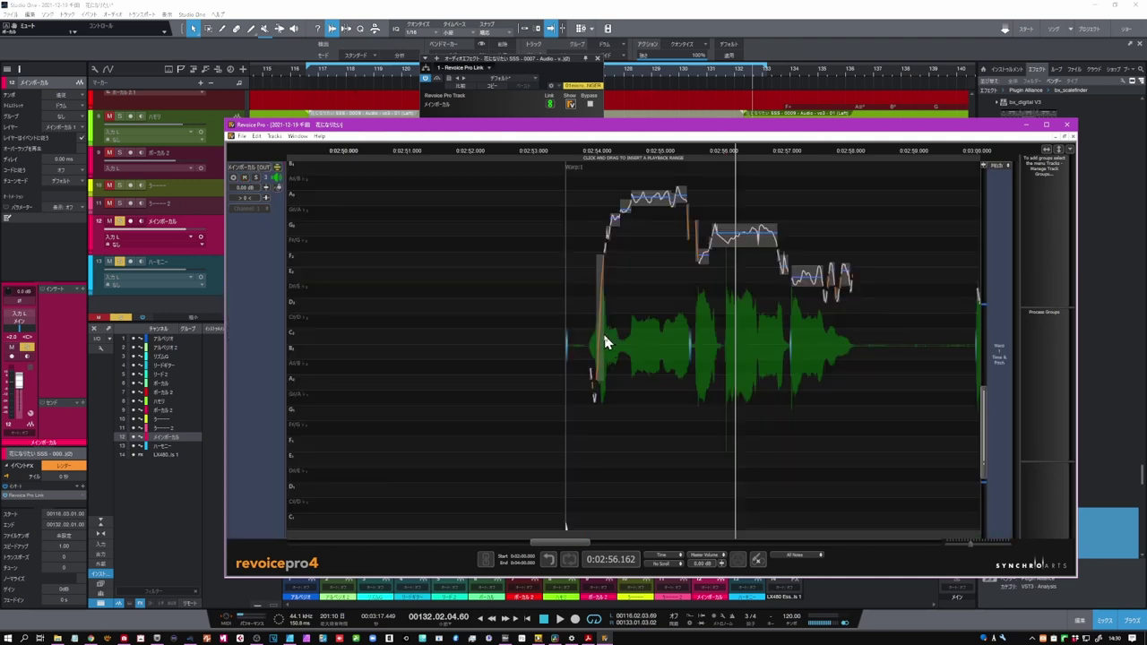
Step: Raise the flat, long G3 note at about 2:56 to its pitch centre and replay the phrase
{"action": "left_click", "coordinate": [517, 148]}
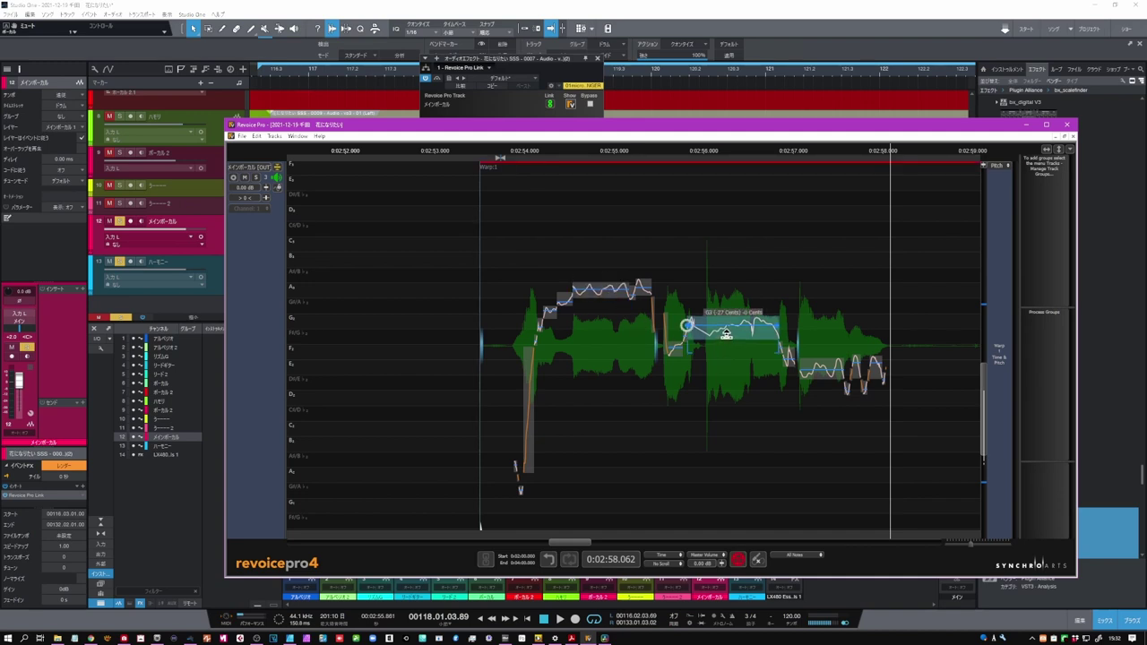
{"action": "left_click_drag", "start_coordinate": [724, 327], "coordinate": [724, 322]}
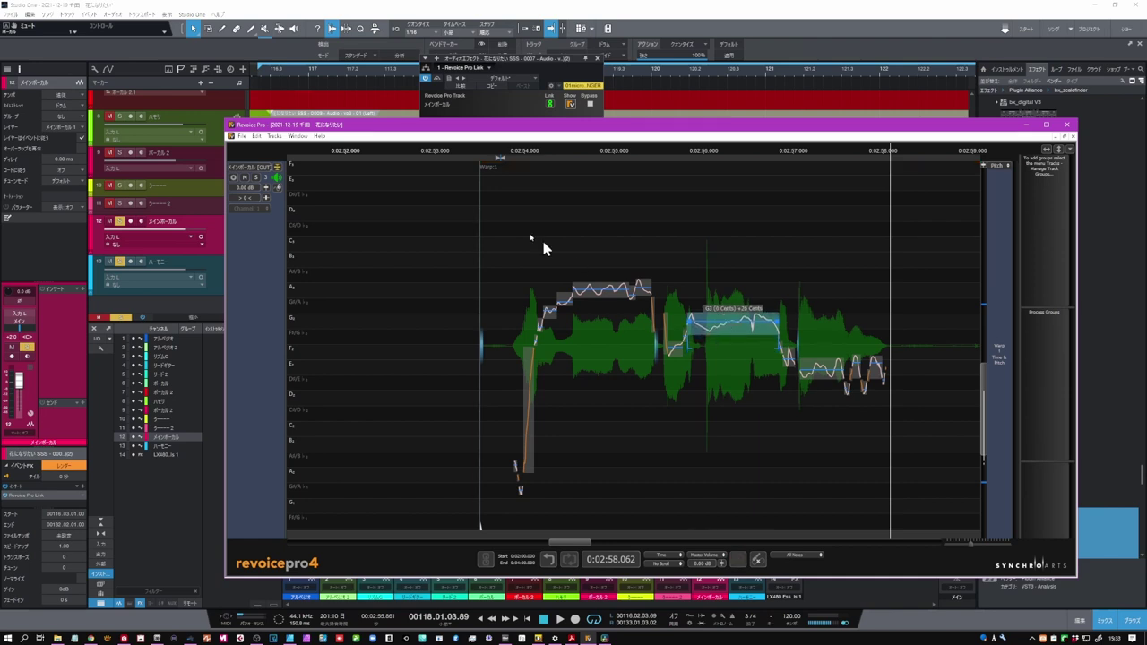
{"action": "left_click", "coordinate": [508, 149]}
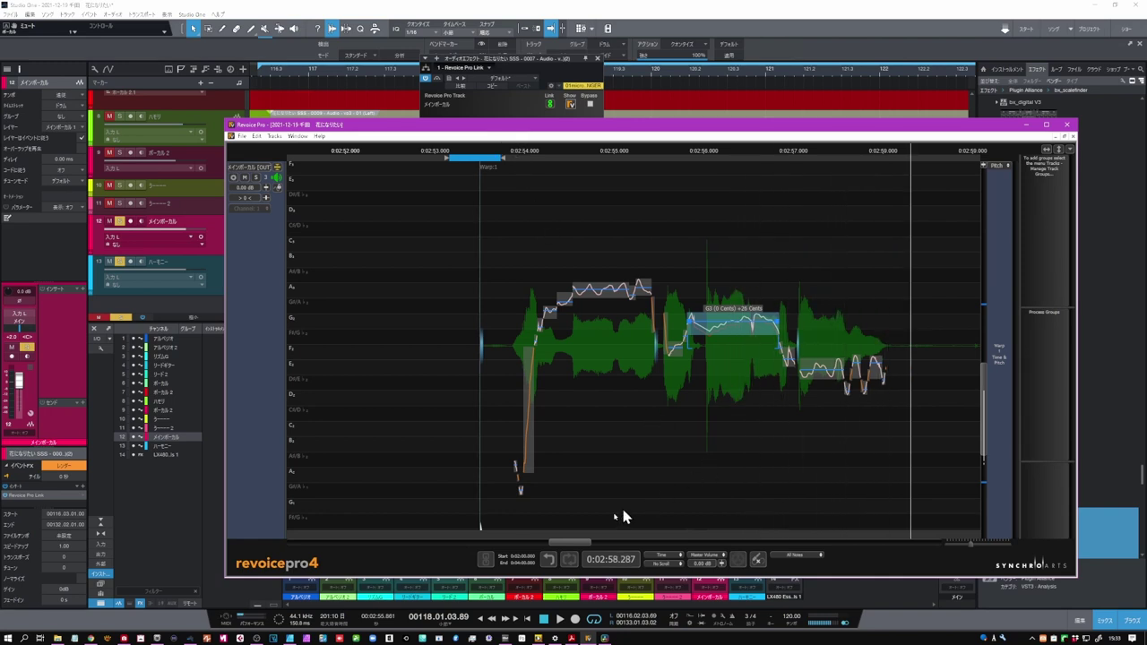
Step: Raise the note at about 3:01 by about 32 cents towards F3 and replay the phrase
{"action": "left_click_drag", "start_coordinate": [575, 549], "coordinate": [609, 551]}
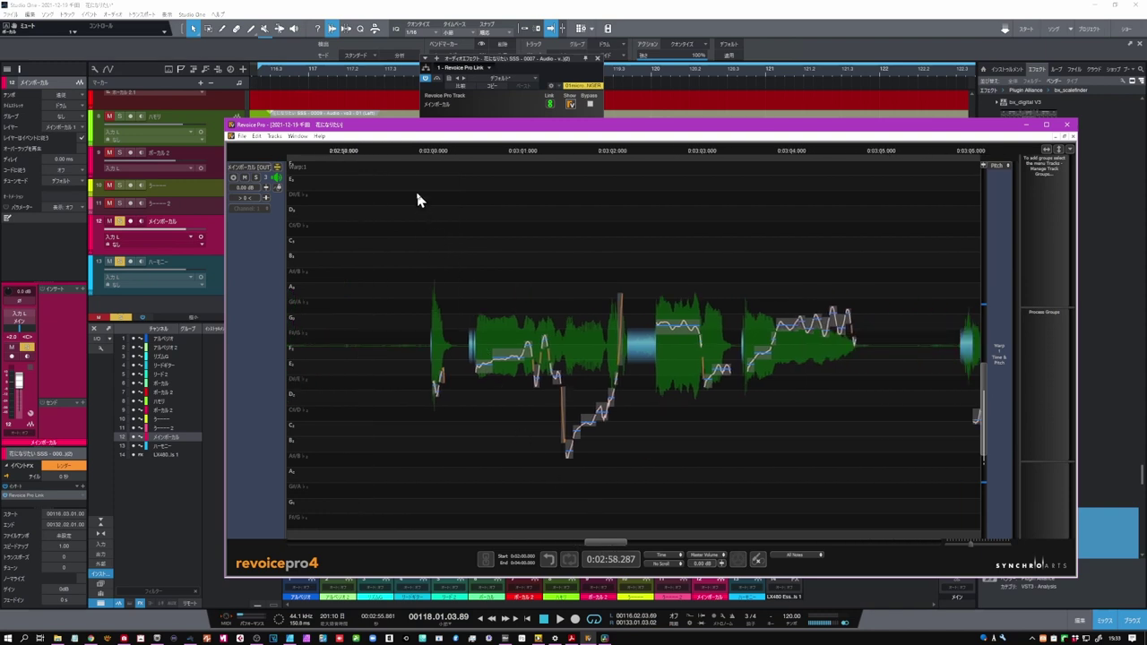
{"action": "left_click", "coordinate": [417, 149]}
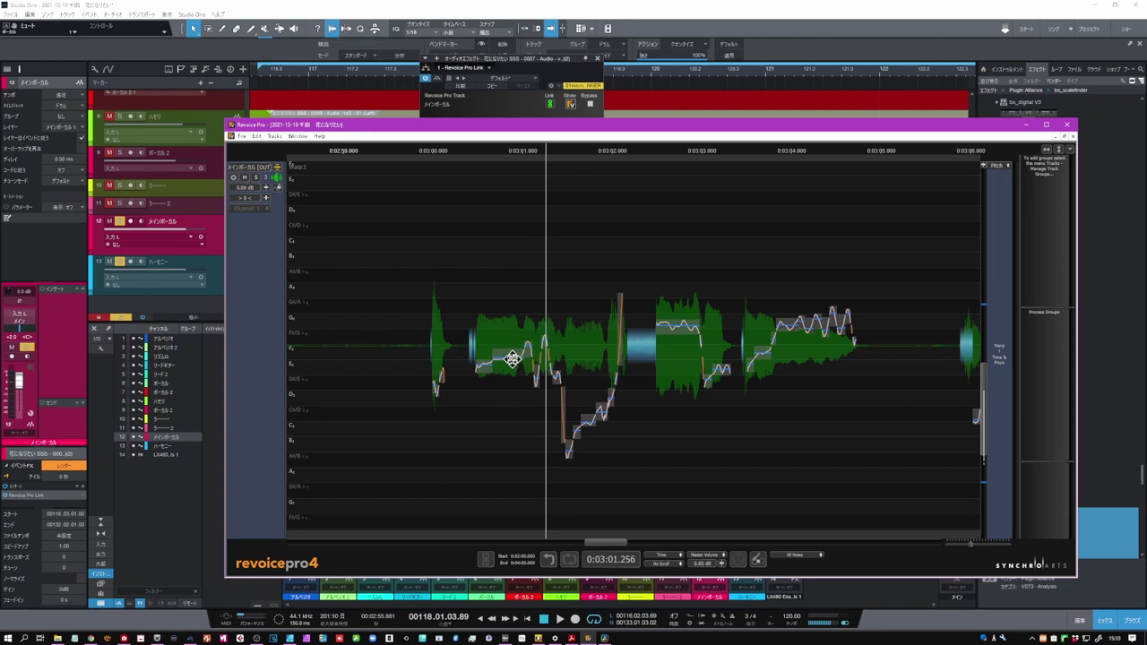
{"action": "left_click_drag", "start_coordinate": [507, 355], "coordinate": [508, 350]}
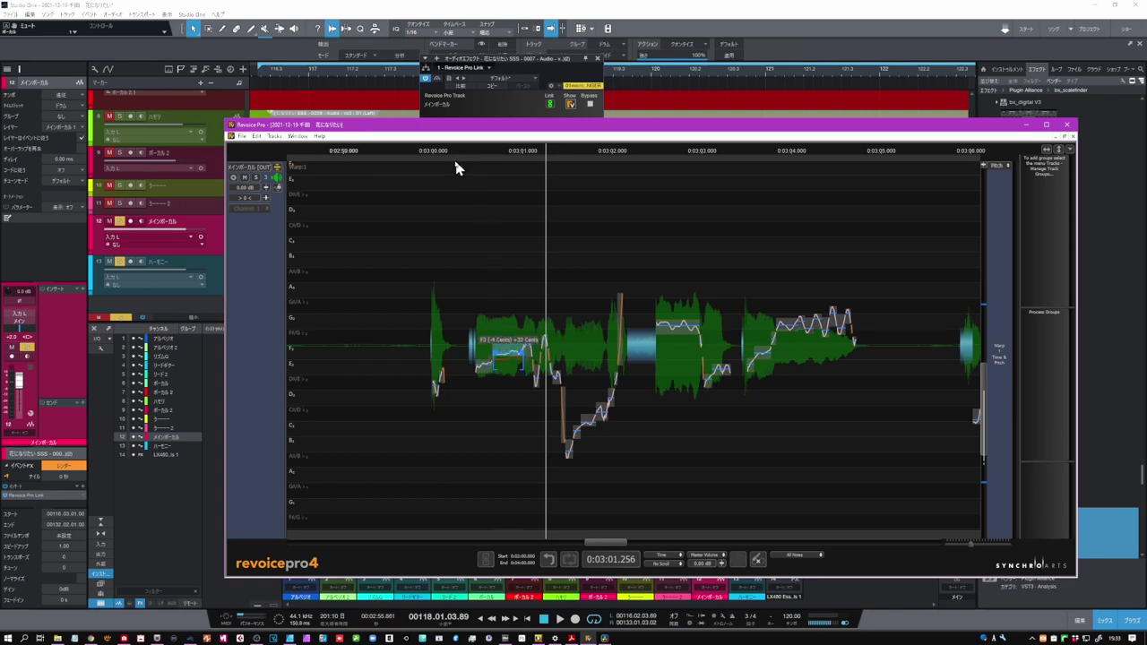
{"action": "left_click", "coordinate": [422, 152]}
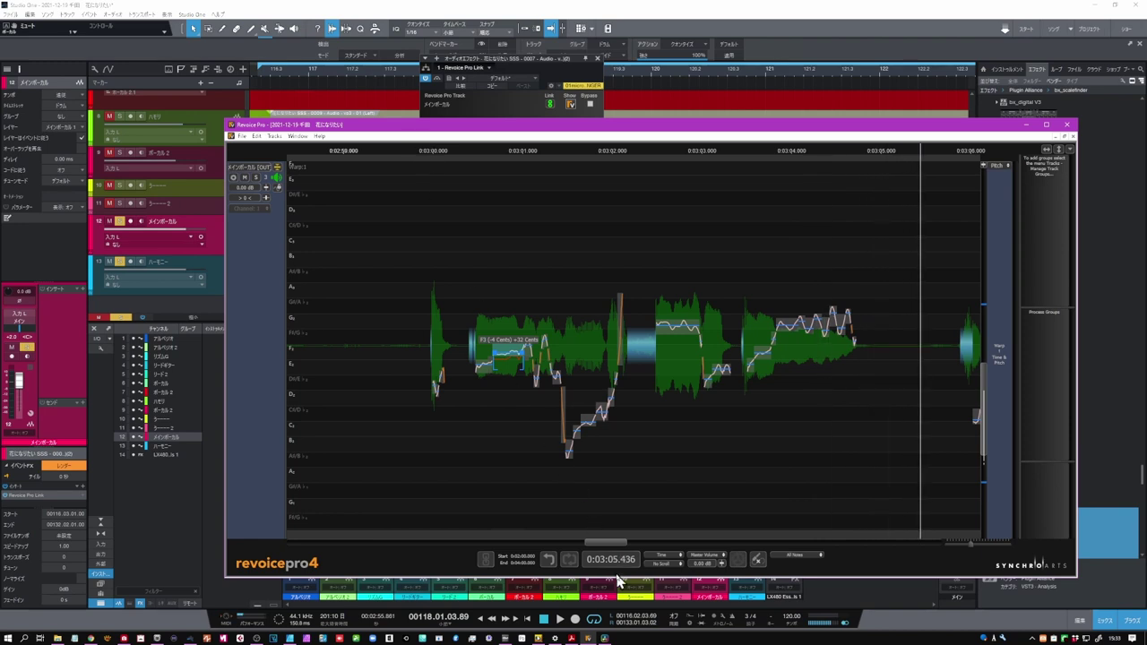
Step: Listen to the vocal from about 3:05 and slightly raise the pitch of the final vibrato notes around 3:16
{"action": "left_click_drag", "start_coordinate": [616, 548], "coordinate": [639, 550]}
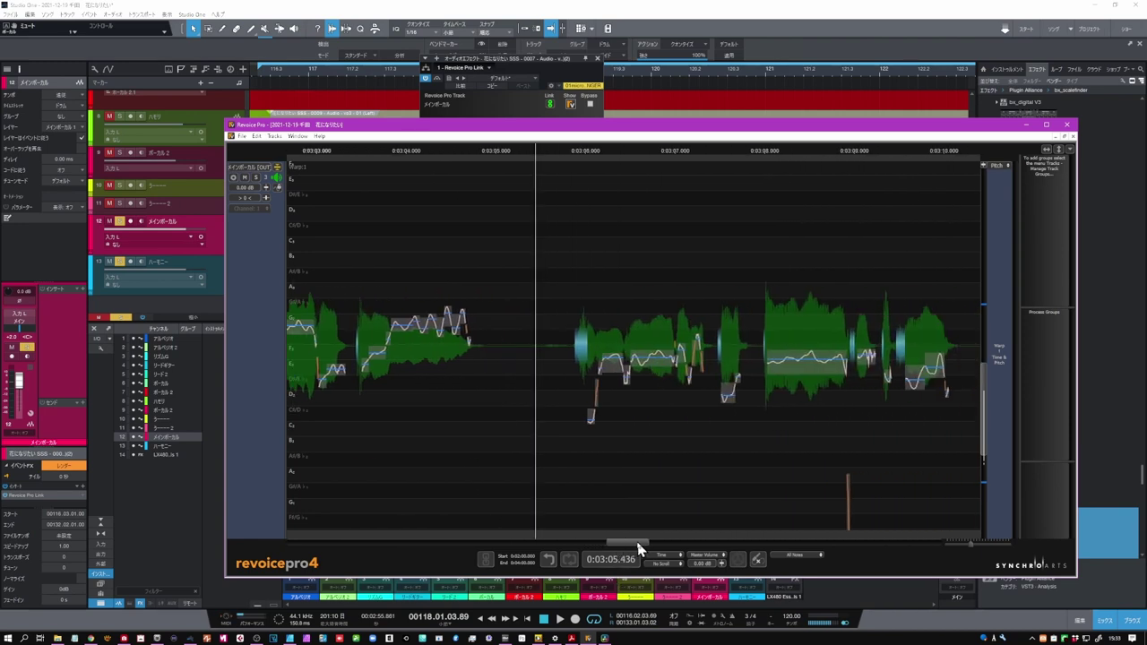
{"action": "left_click", "coordinate": [538, 145]}
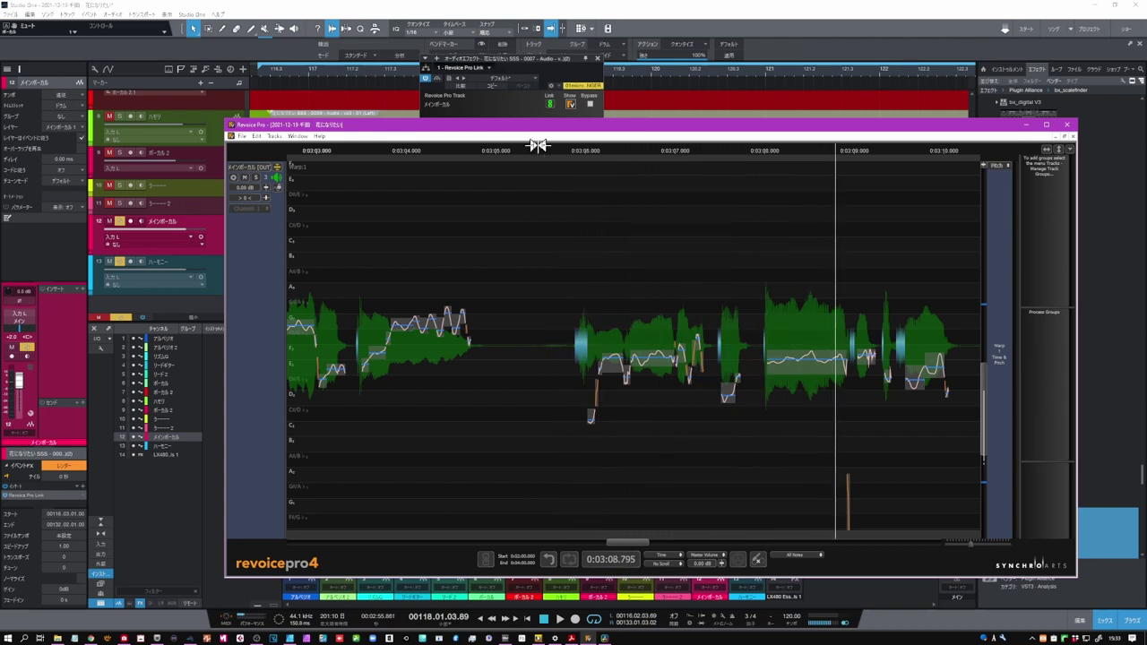
{"action": "left_click_drag", "start_coordinate": [628, 543], "coordinate": [676, 548]}
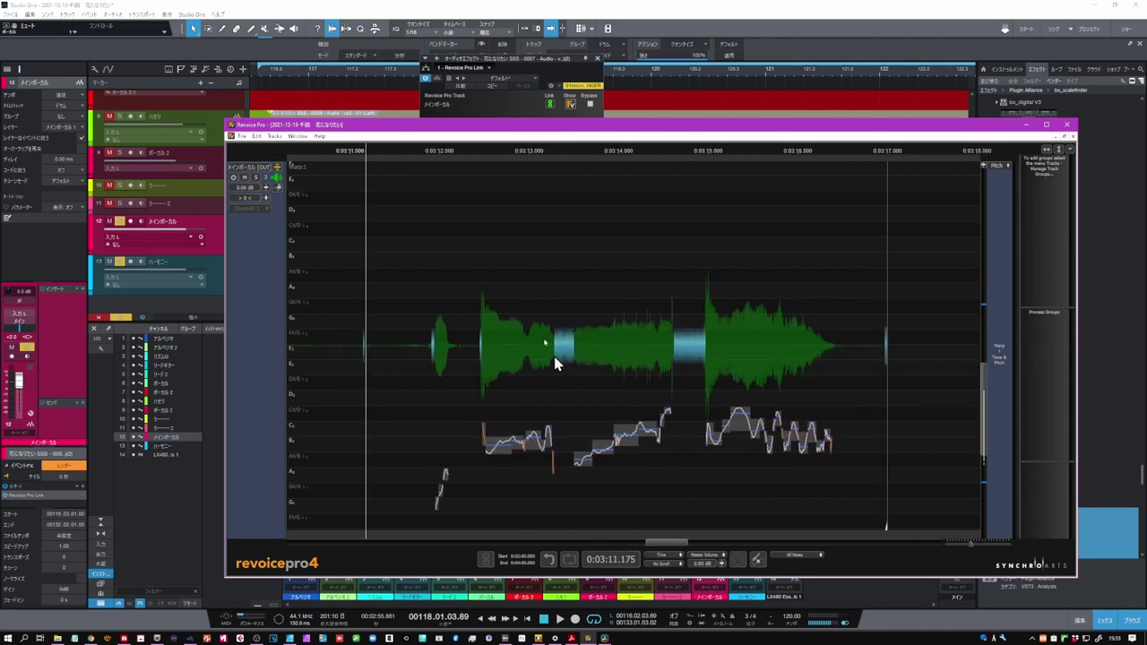
{"action": "left_click", "coordinate": [421, 152]}
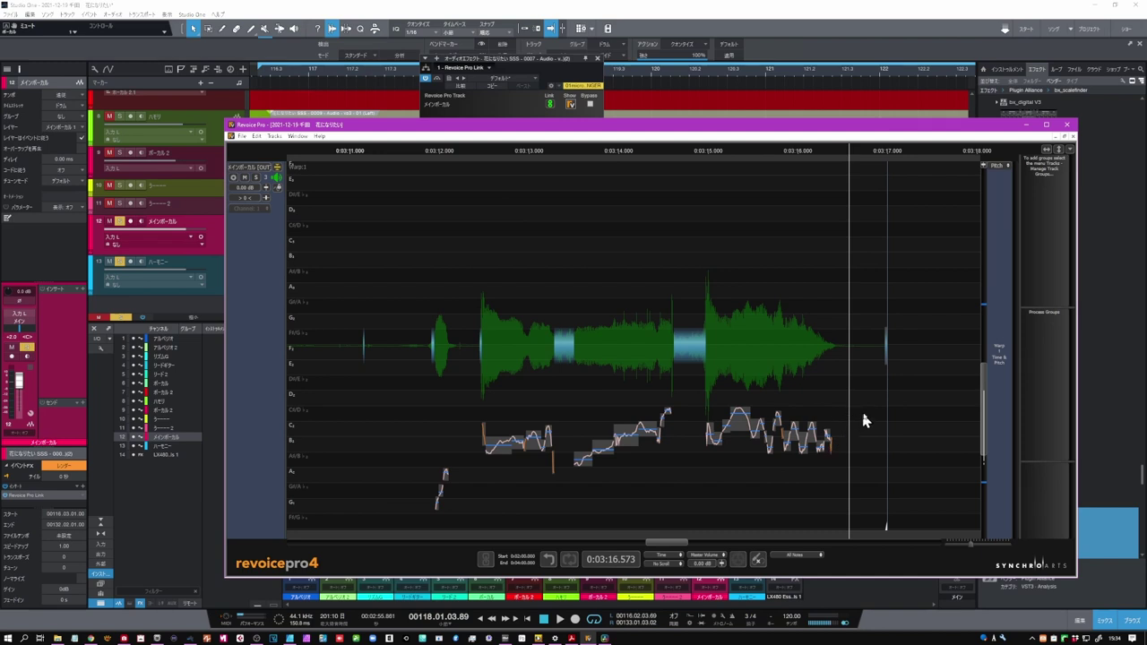
{"action": "left_click_drag", "start_coordinate": [874, 415], "coordinate": [759, 477]}
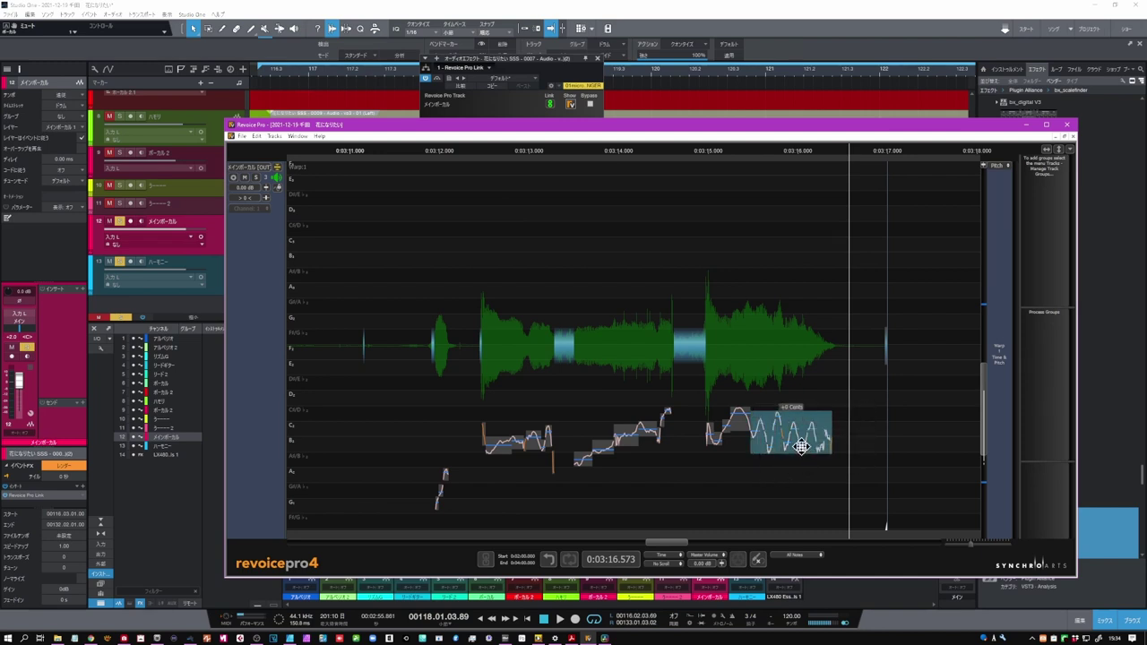
{"action": "left_click_drag", "start_coordinate": [801, 441], "coordinate": [801, 435]}
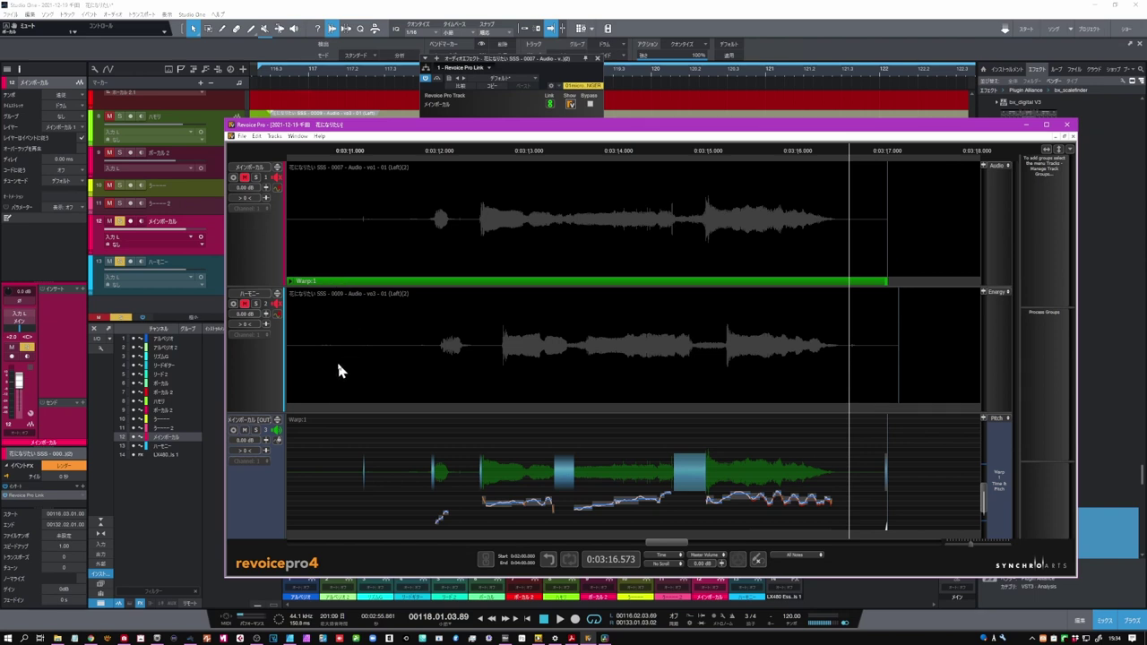
Step: Unmute the ハーモニー track and select its audio clip
{"action": "left_click", "coordinate": [276, 306]}
{"action": "left_click", "coordinate": [395, 328]}
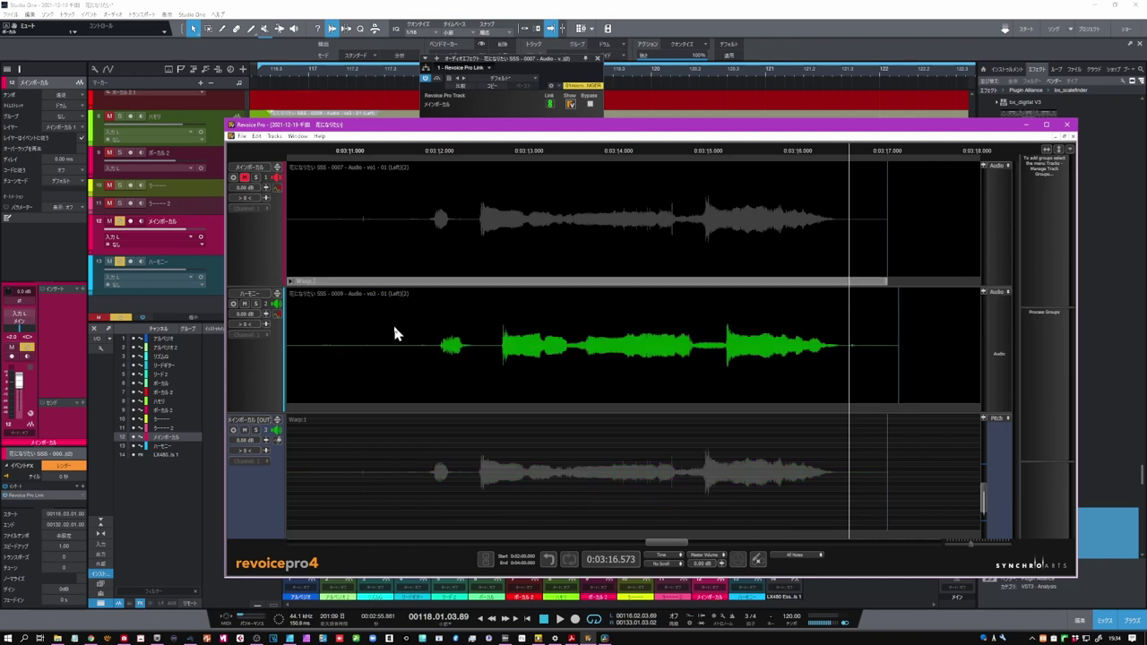
Step: Align the ハーモニー dub to the メインボーカル [OUT] guide with a new APT process using the factory preset SmartAlign - Music Slightly Loose Timing and Pitch
{"action": "left_click", "coordinate": [417, 148]}
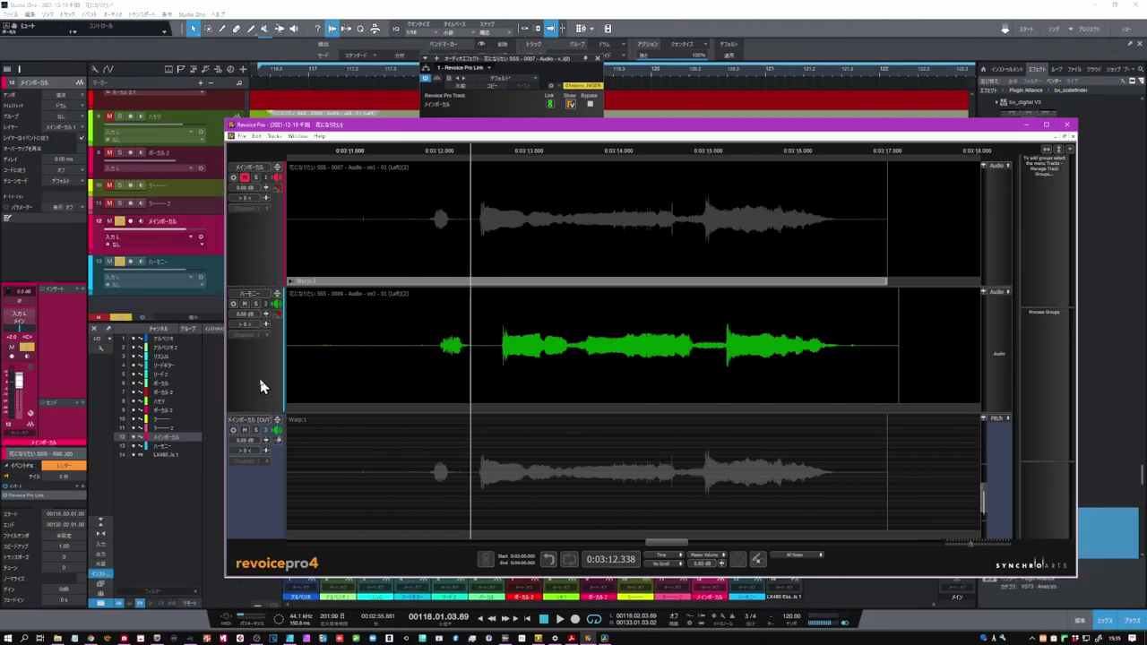
{"action": "left_click", "coordinate": [262, 388]}
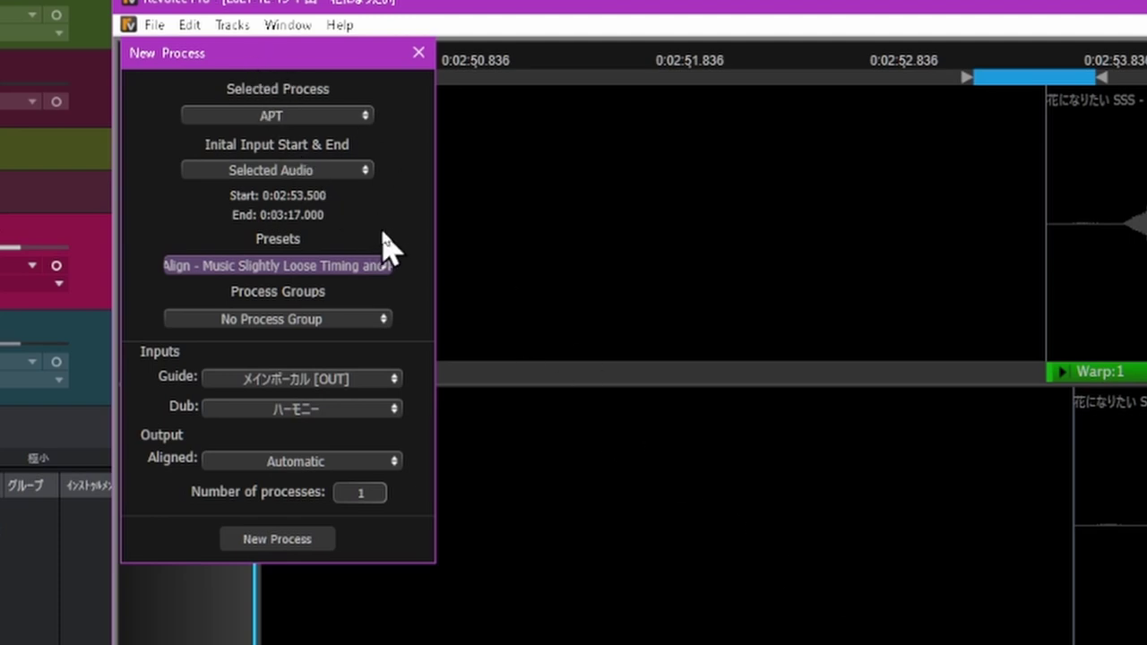
{"action": "left_click", "coordinate": [334, 271]}
{"action": "mouse_move", "coordinate": [287, 295]}
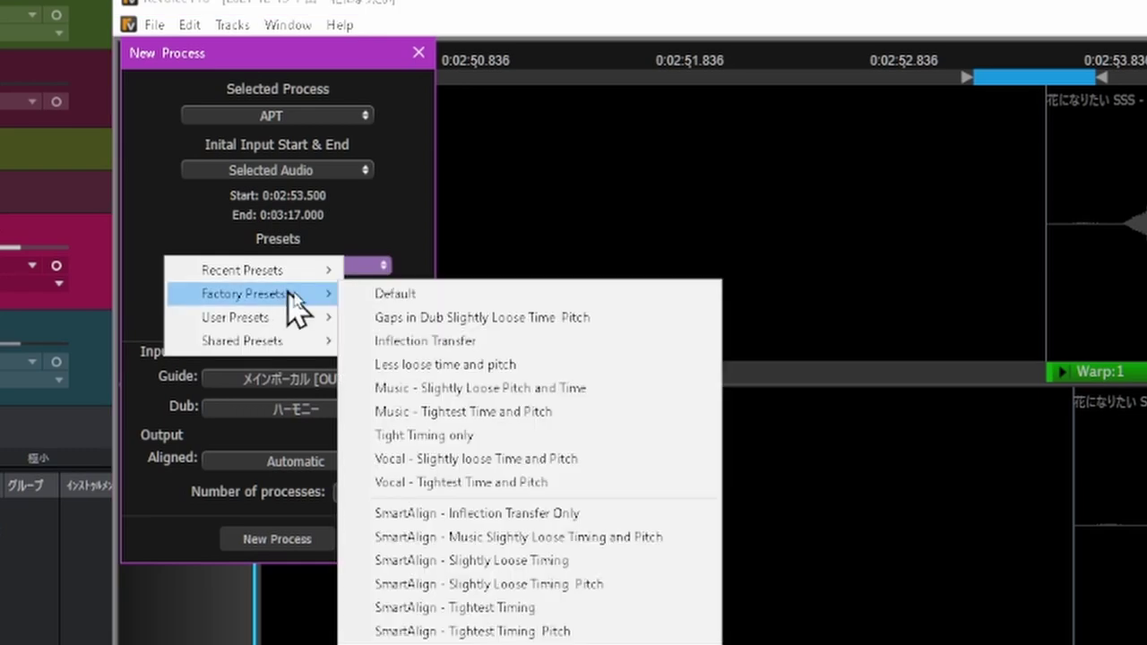
{"action": "left_click", "coordinate": [619, 537]}
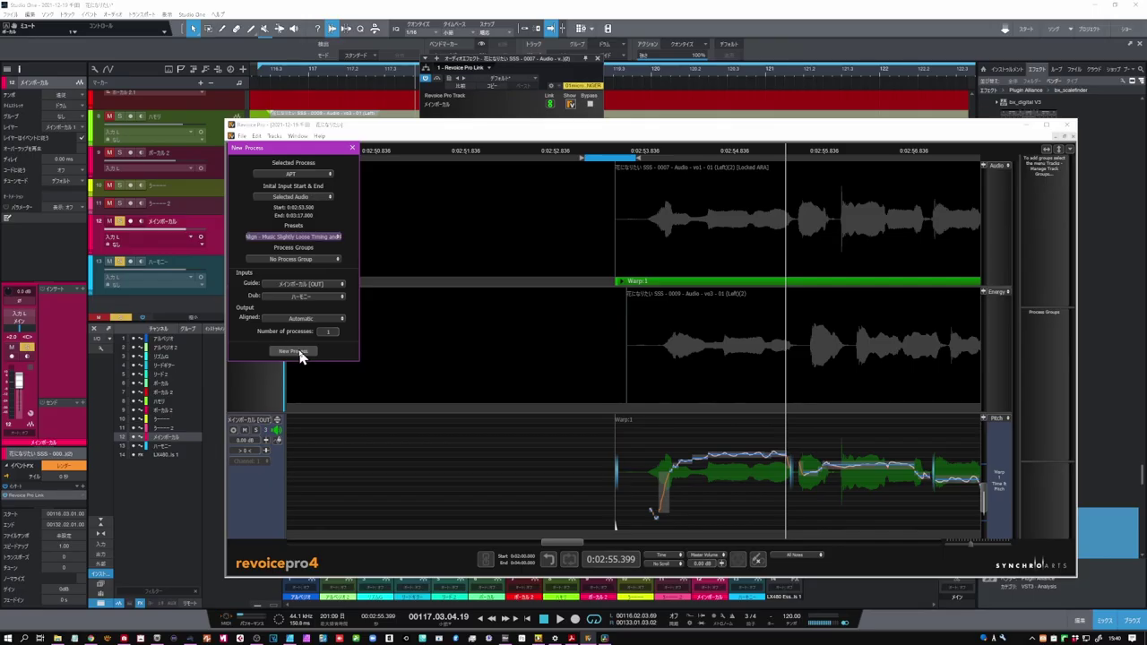
{"action": "left_click", "coordinate": [284, 540]}
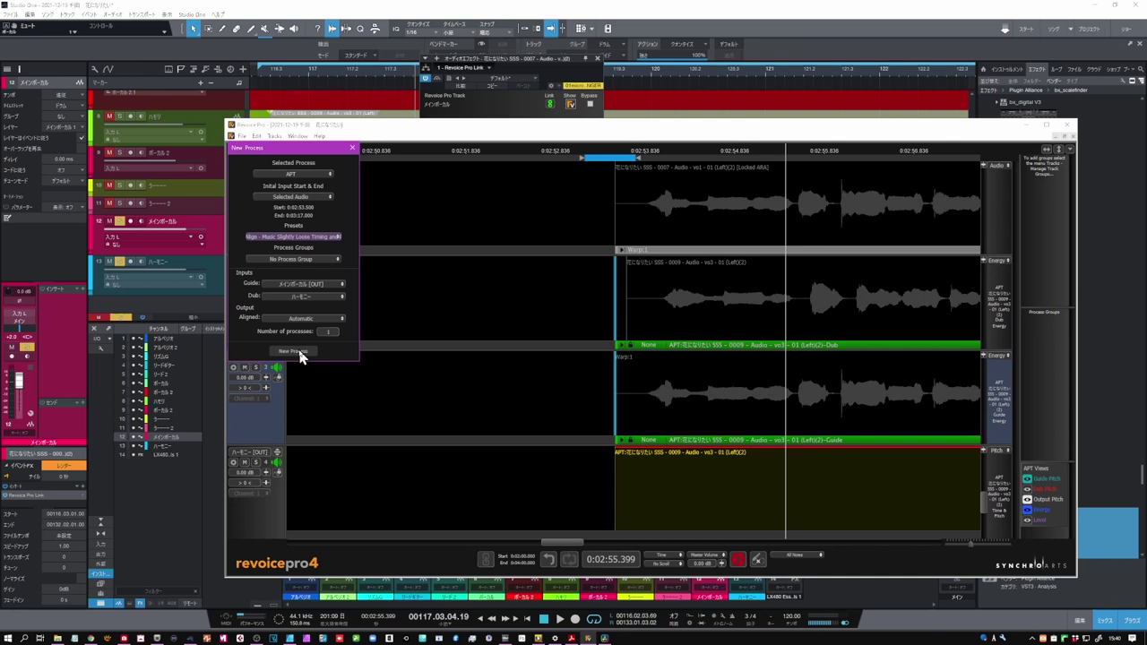
{"action": "left_click", "coordinate": [351, 149]}
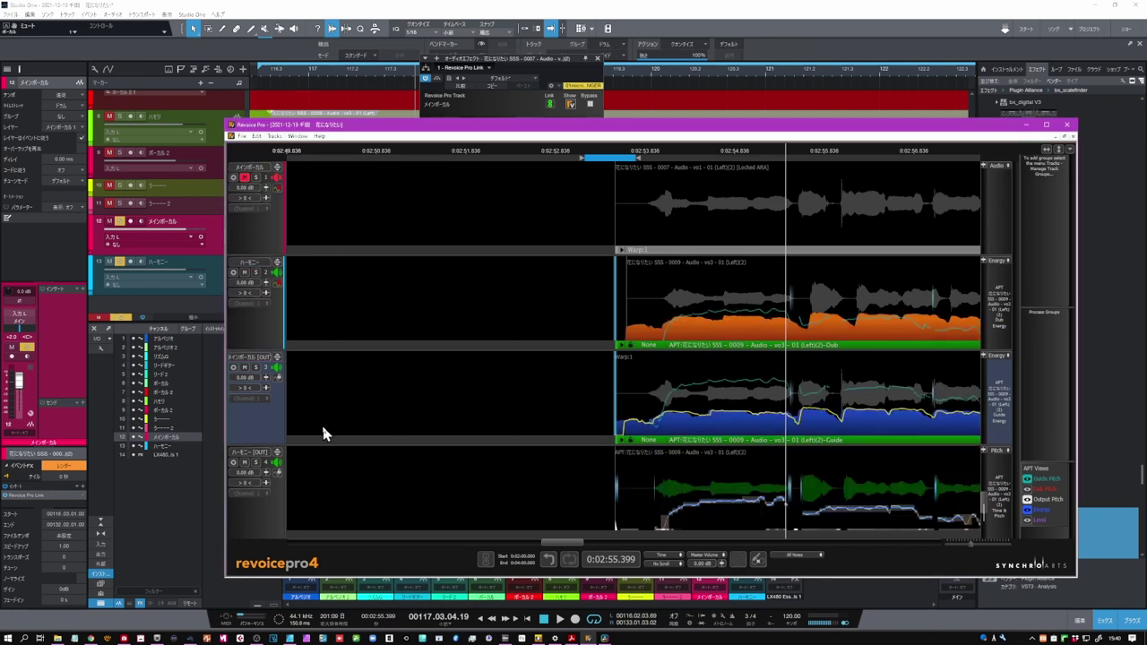
Step: Switch to Studio One and play the main vocal with the aligned harmony from about 2:53 to the end of the clips
{"action": "left_click", "coordinate": [387, 75]}
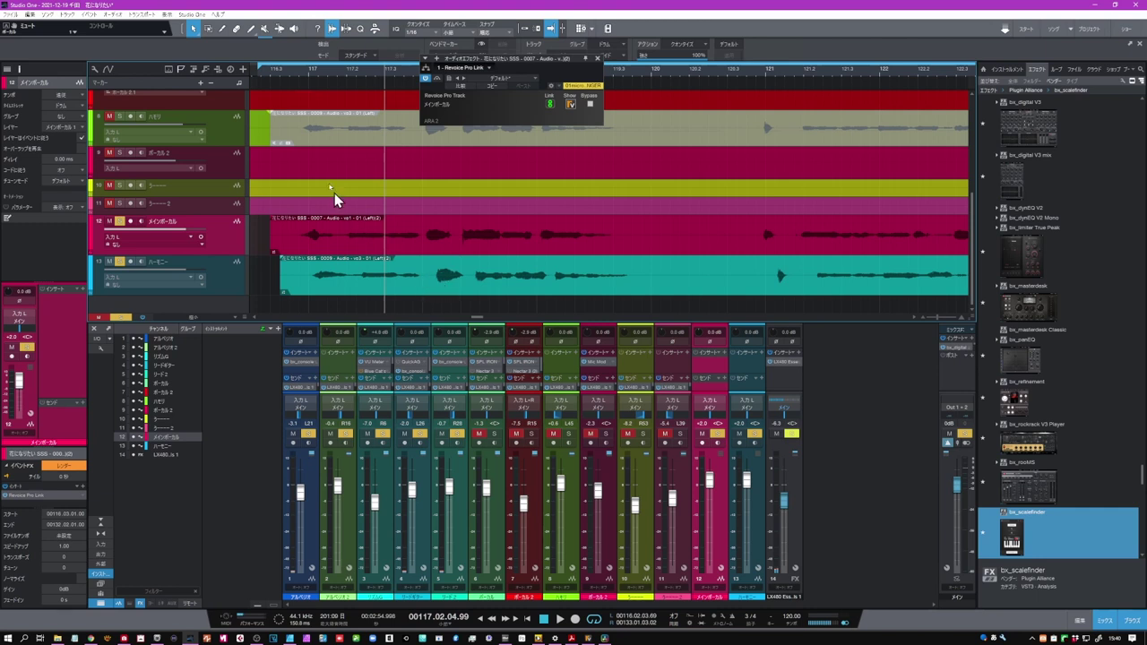
{"action": "left_click", "coordinate": [277, 75]}
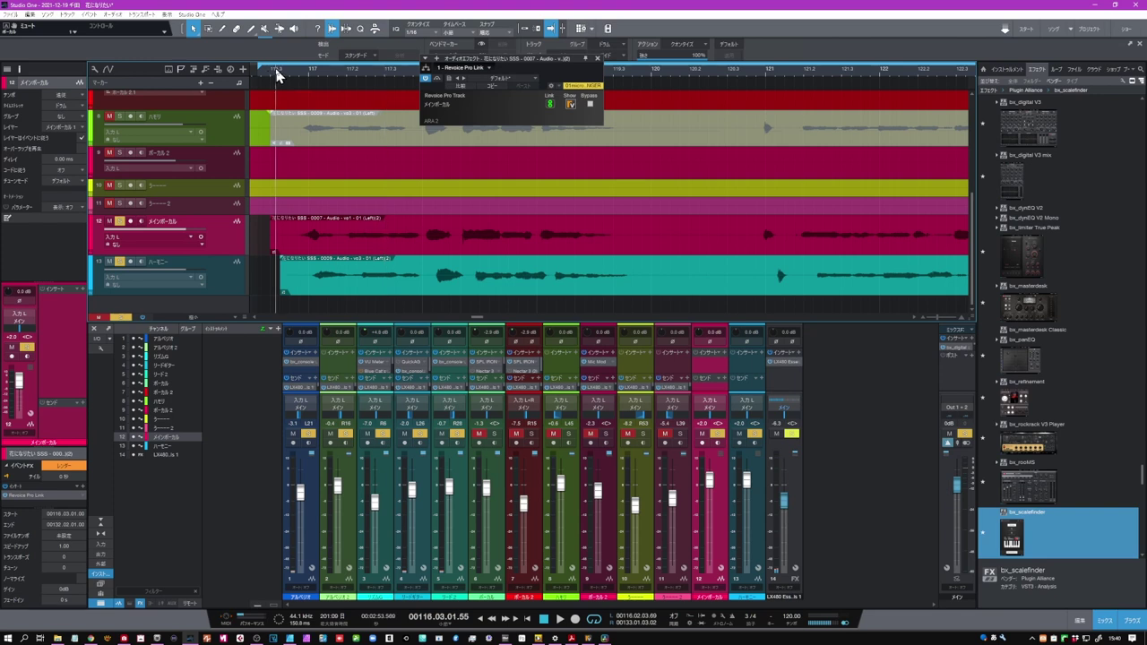
{"action": "left_click", "coordinate": [560, 620]}
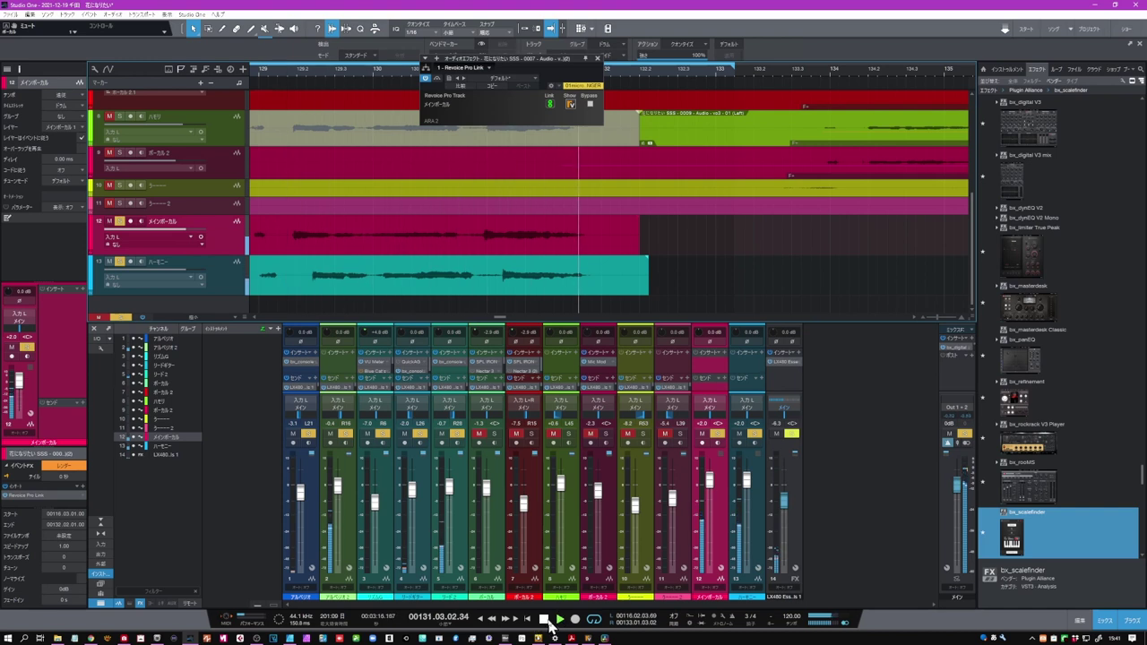
{"action": "left_click", "coordinate": [547, 621]}
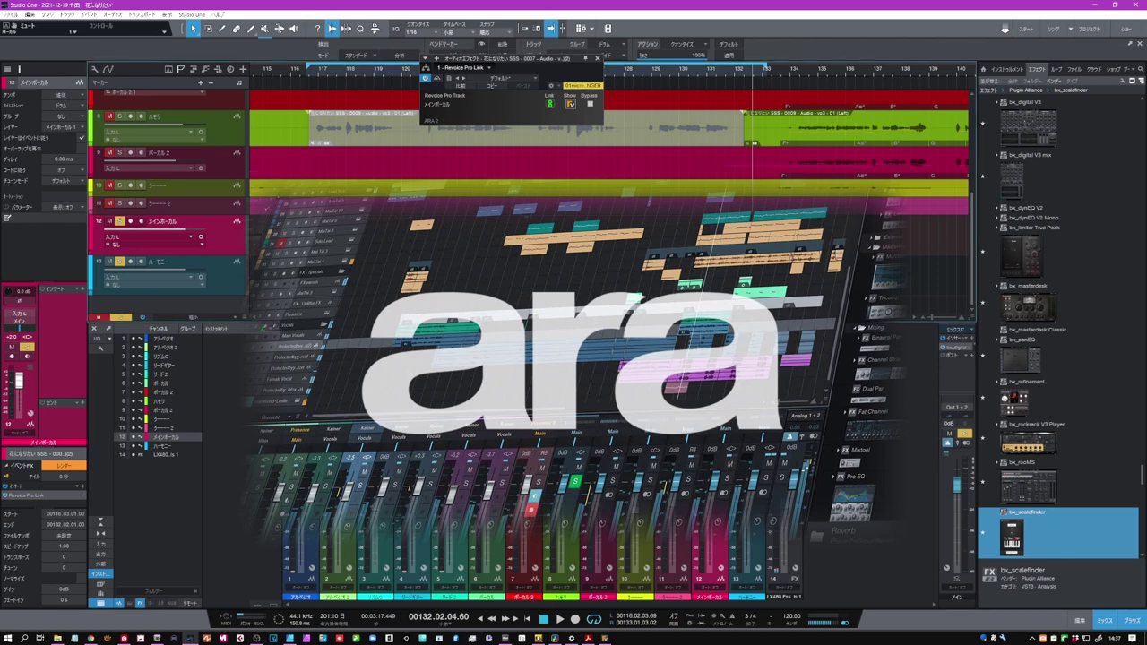
Step: Show the Revoice Pro window again and set the new process type to Doubler with メインボーカル as input
{"action": "left_click", "coordinate": [179, 269]}
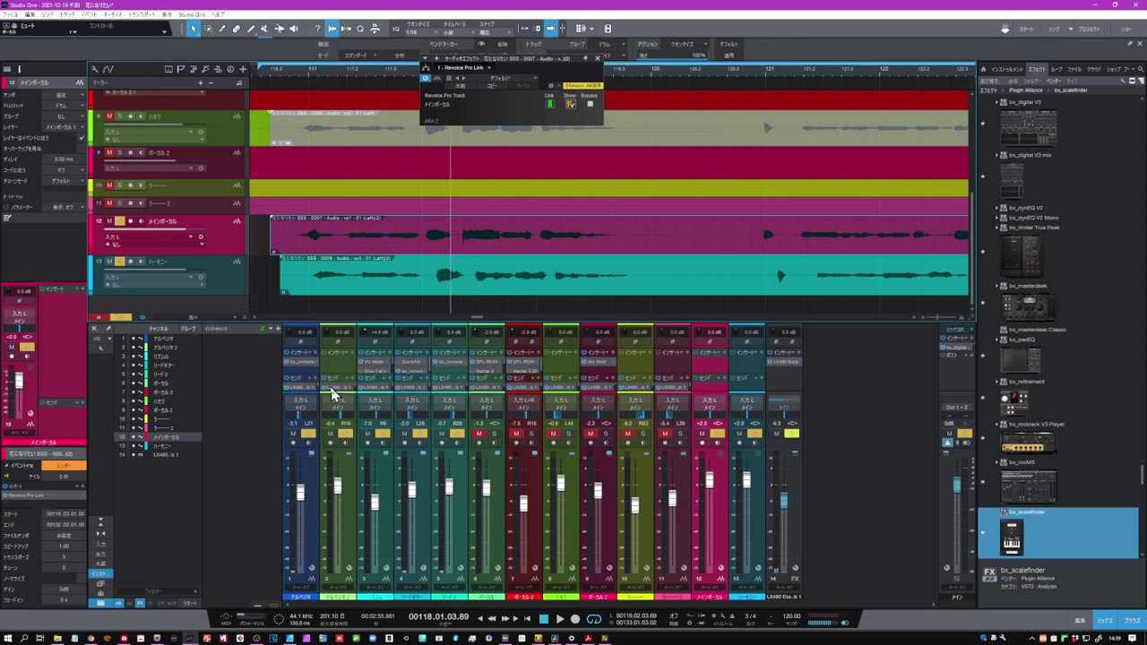
{"action": "left_click", "coordinate": [569, 105]}
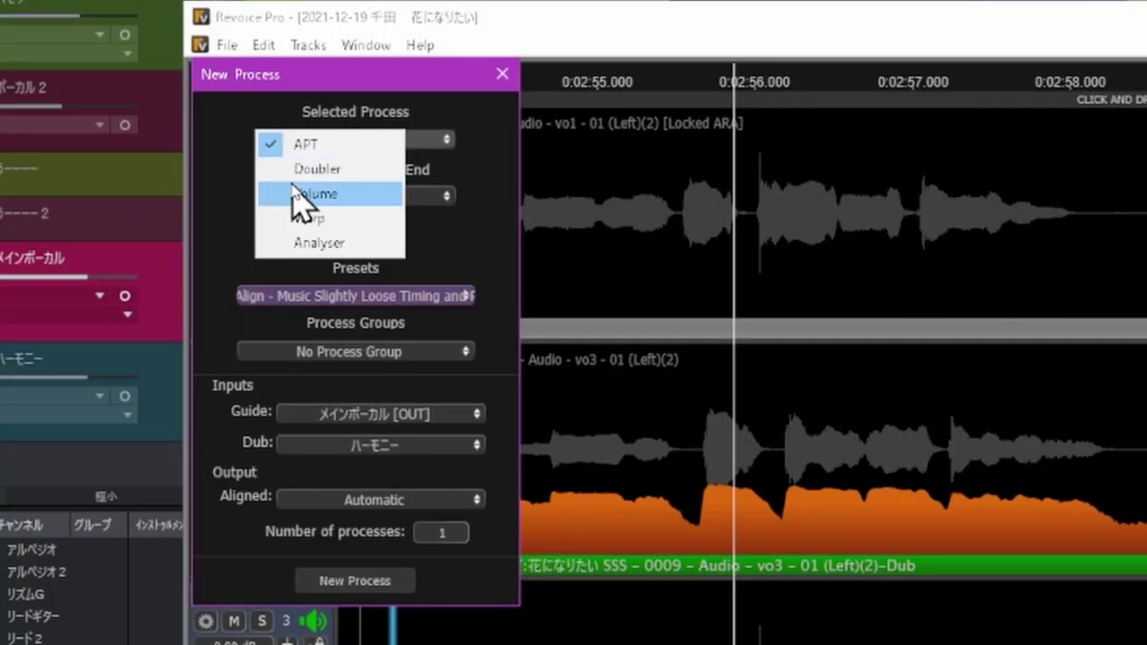
{"action": "left_click", "coordinate": [320, 170]}
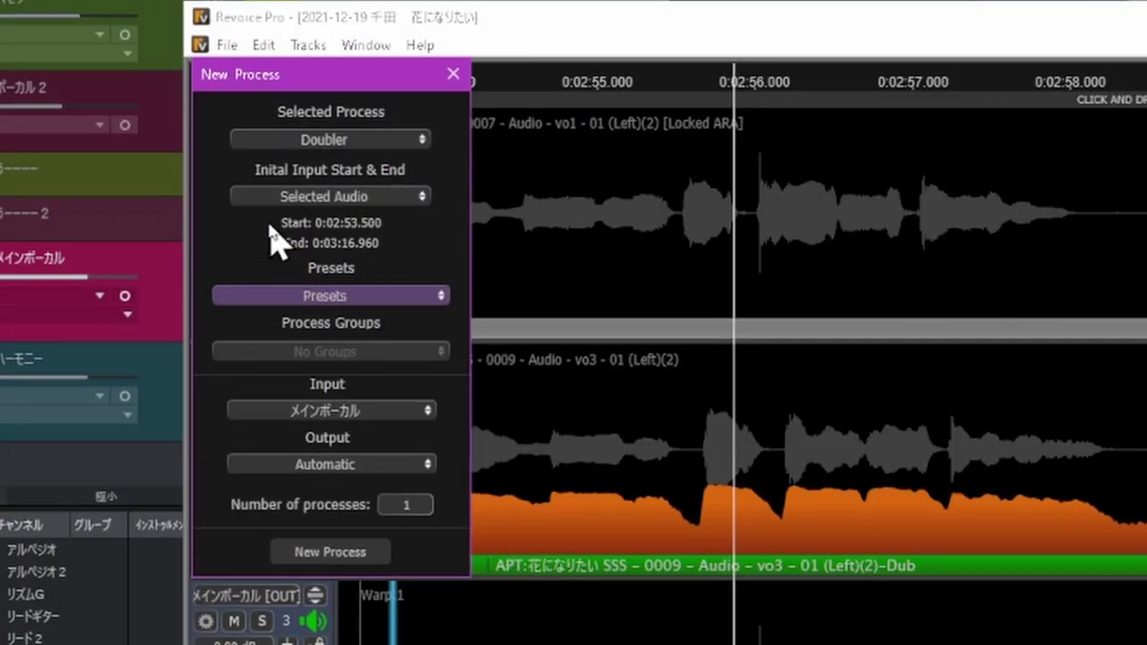